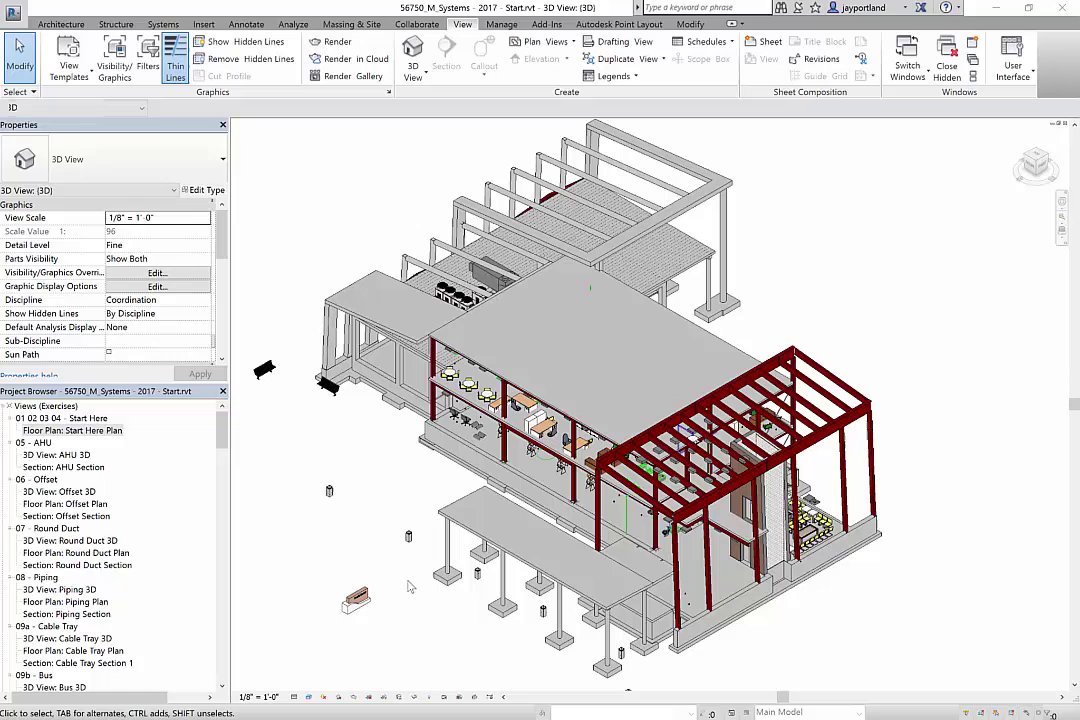
Open the Start Here Plan floor plan, show the MEP fabrication parts palette and view the available part groups.
double_click(72, 430)
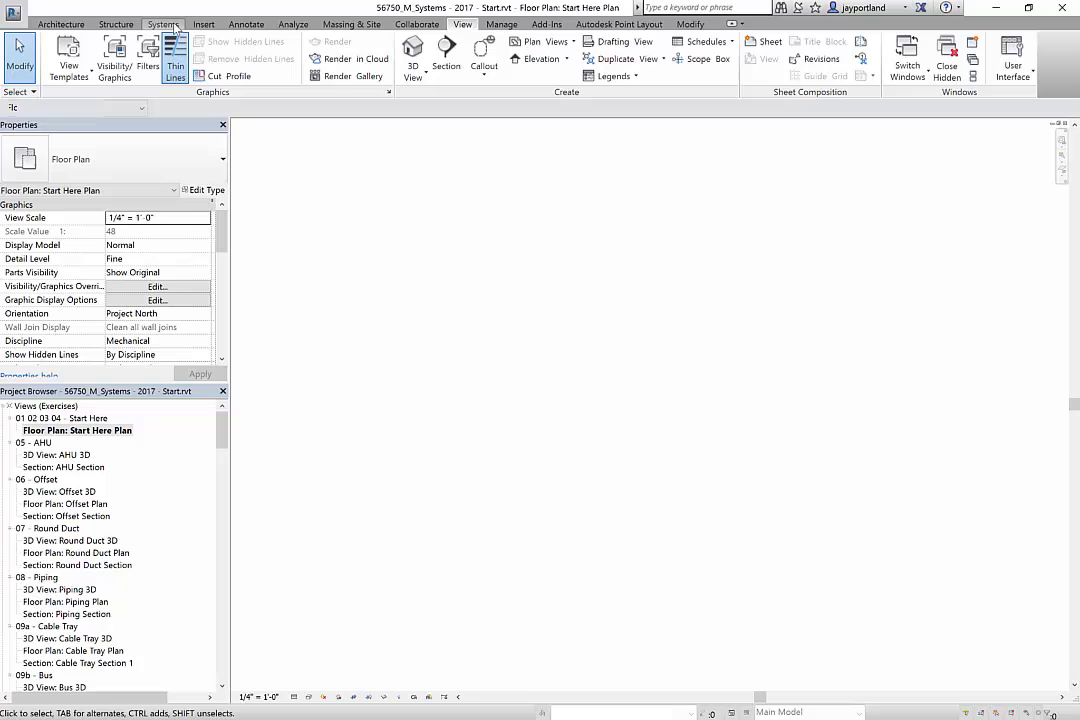
click(165, 24)
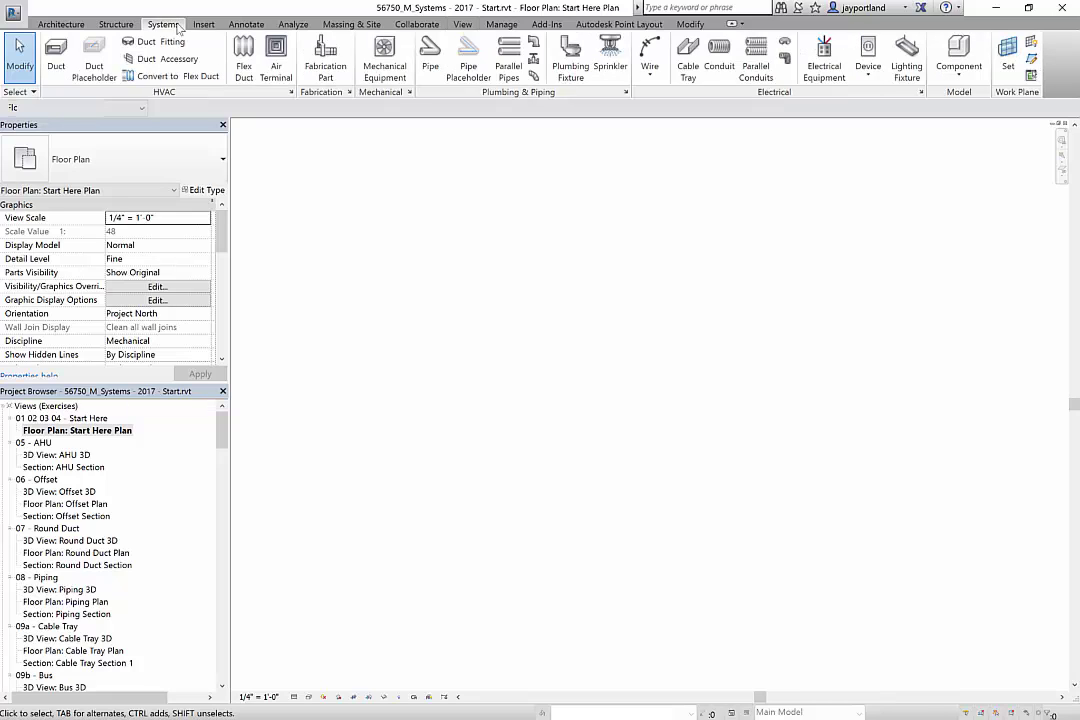
click(323, 58)
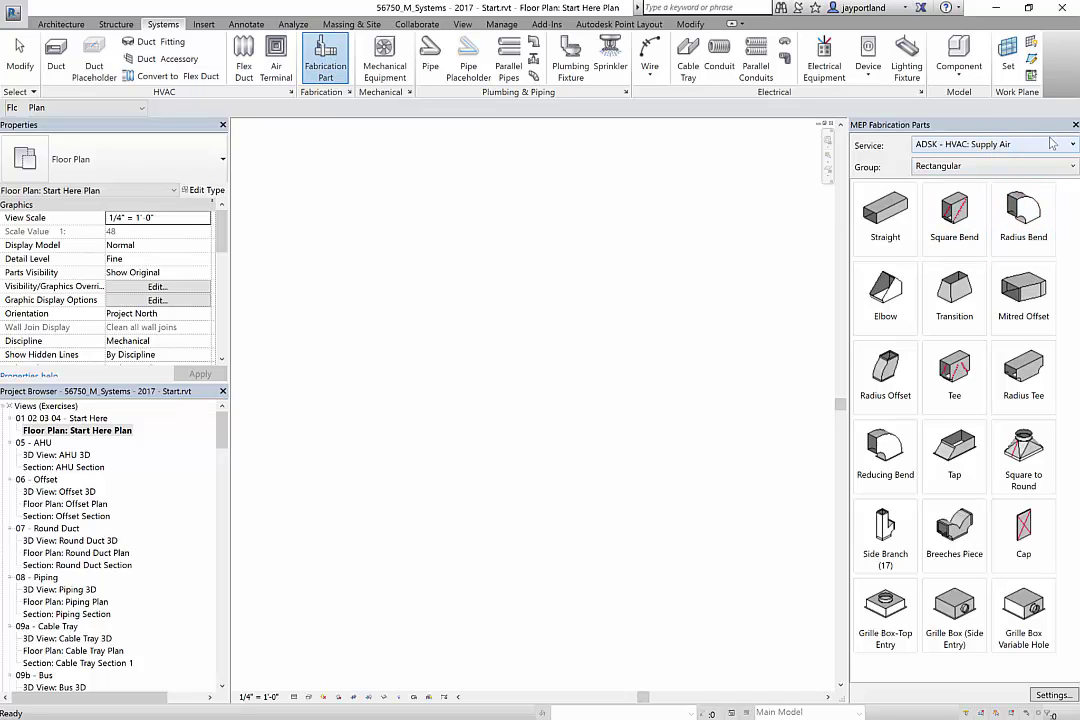
click(995, 166)
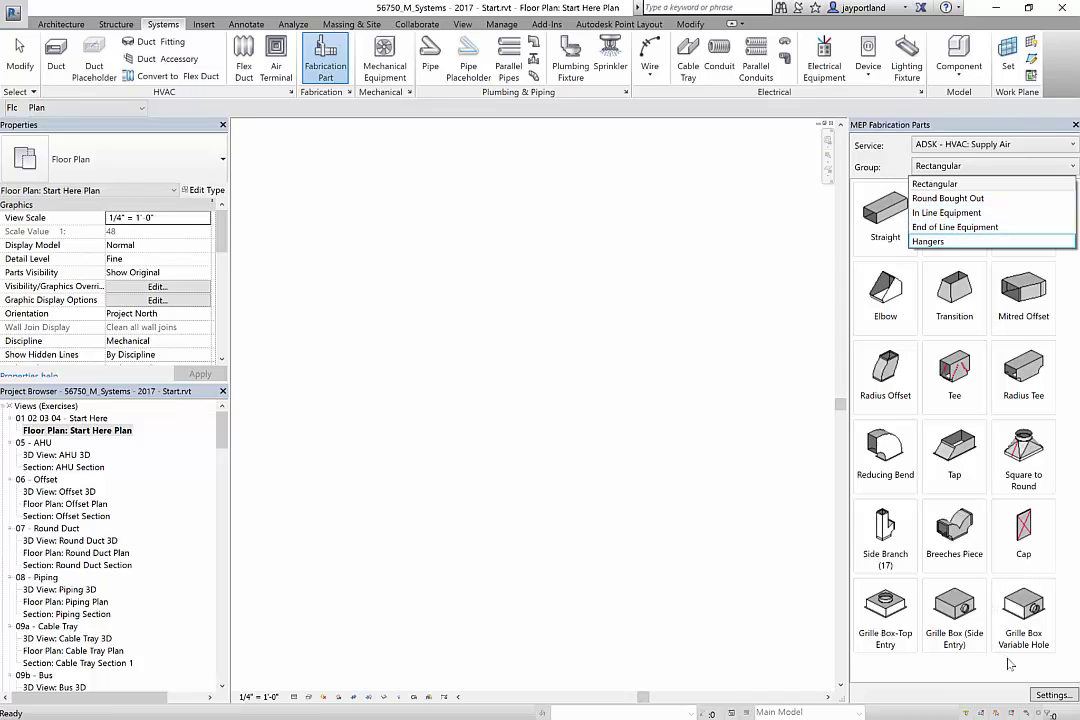
click(1045, 702)
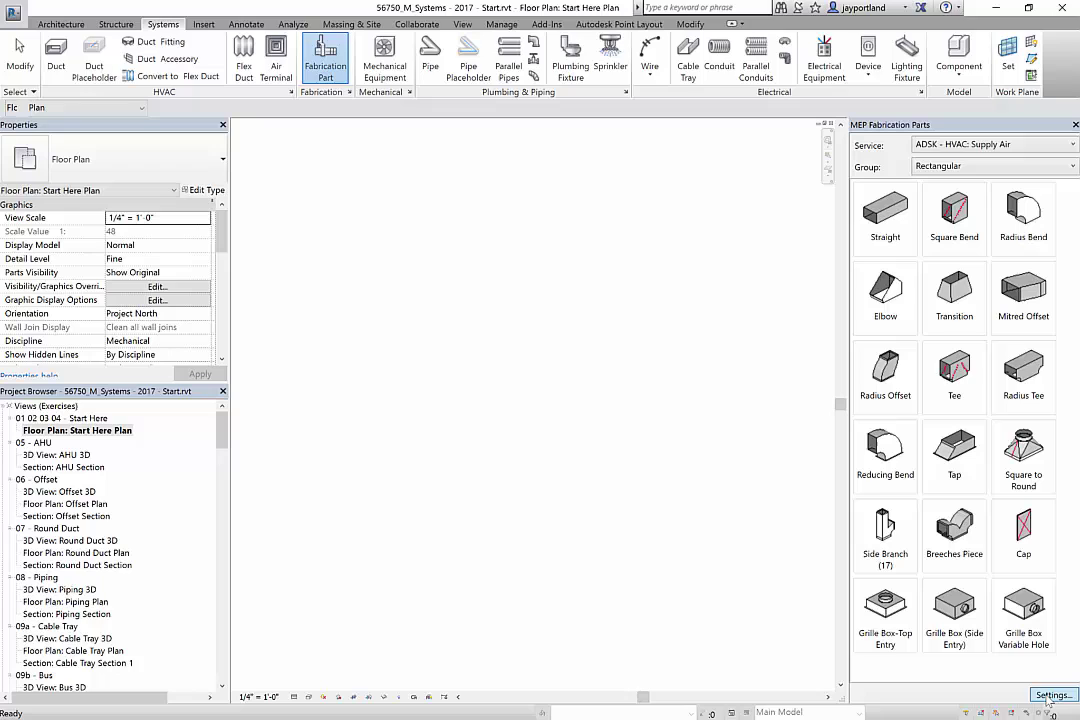
Reload the fabrication configuration in the fabrication settings, overwriting the model's version with source version 3.04.
click(1047, 698)
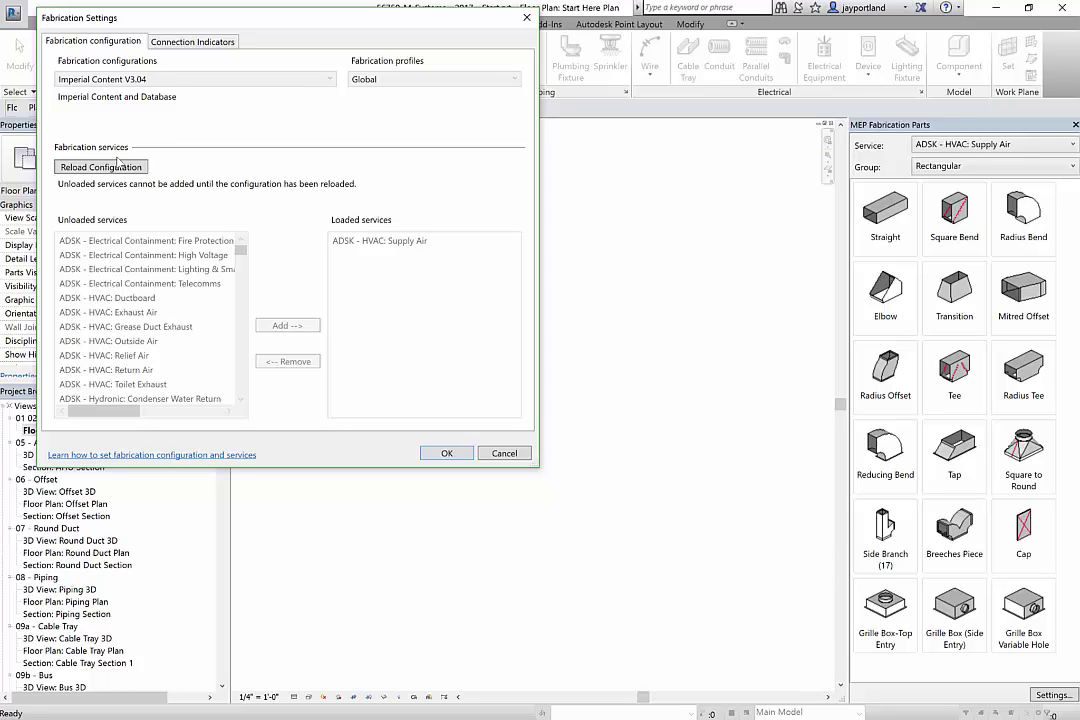
click(112, 167)
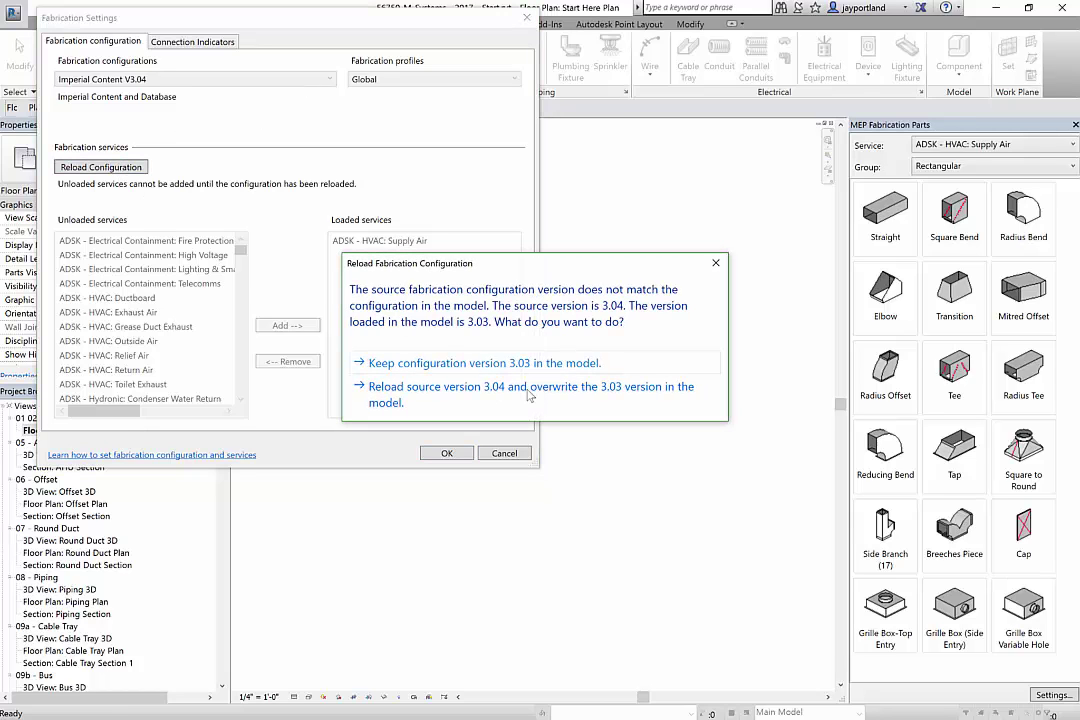
click(470, 452)
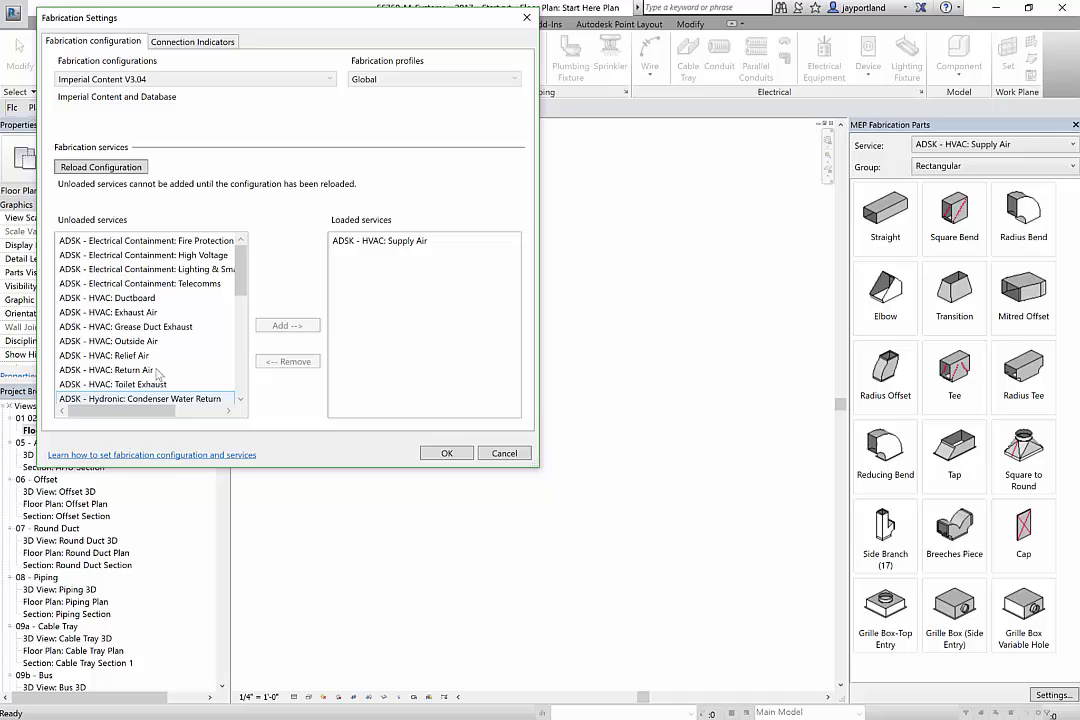
Add the ADSK - Hydronic: Process Chilled Water Supply service to the loaded fabrication services and accept the settings.
drag(244, 270, 250, 300)
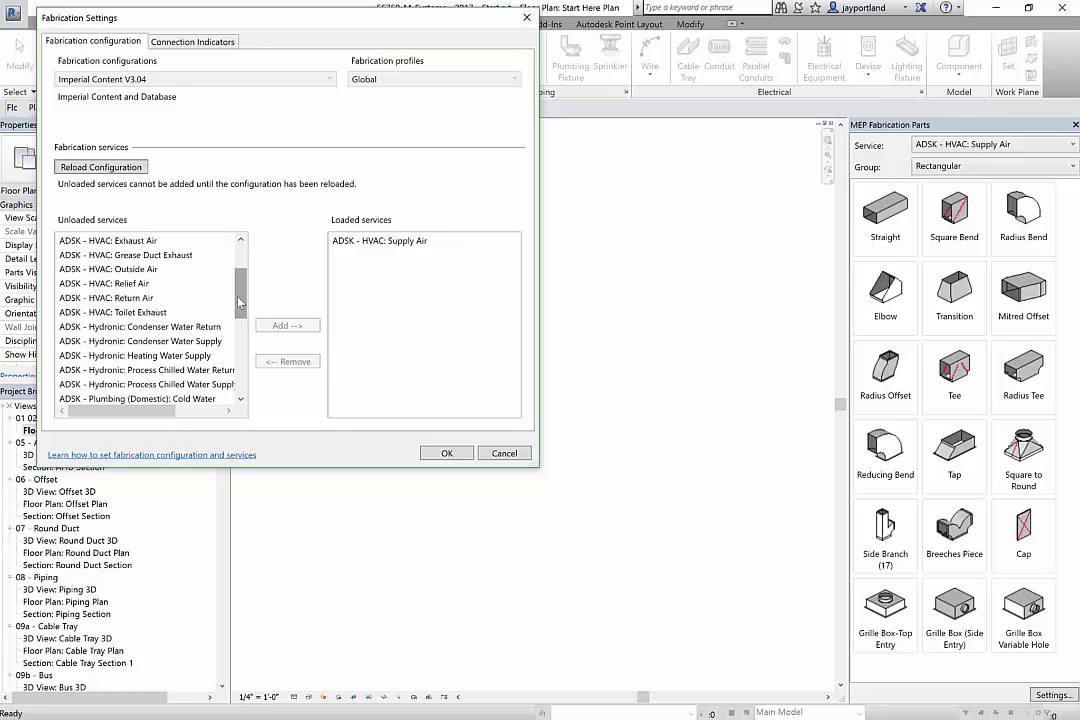
click(160, 388)
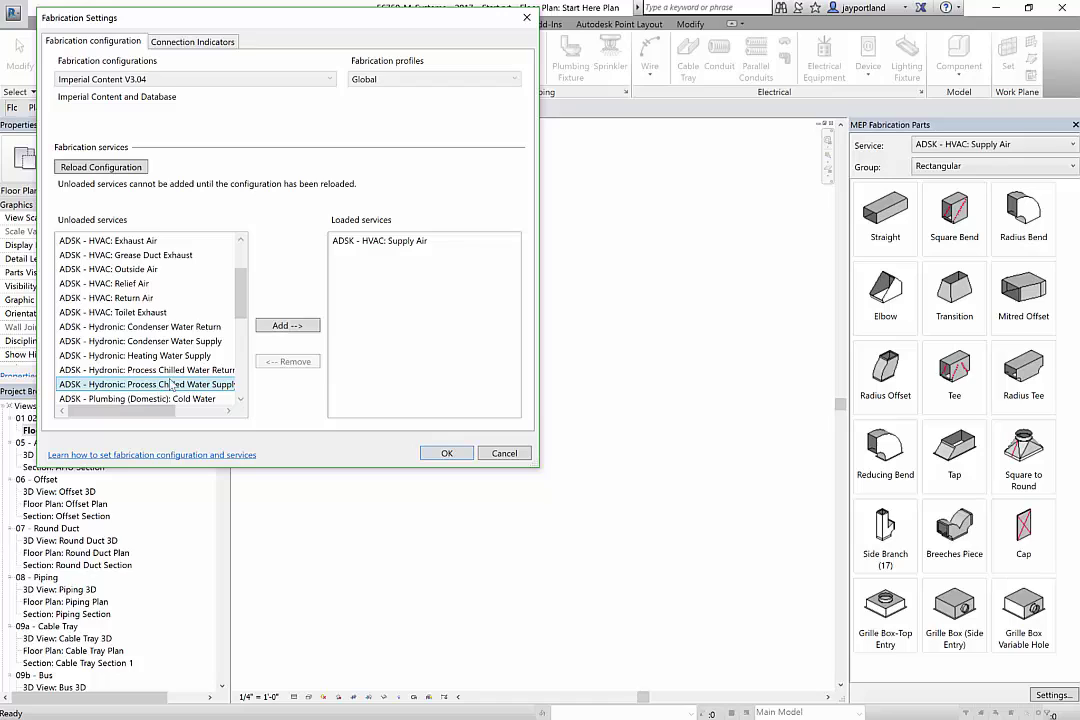
click(300, 327)
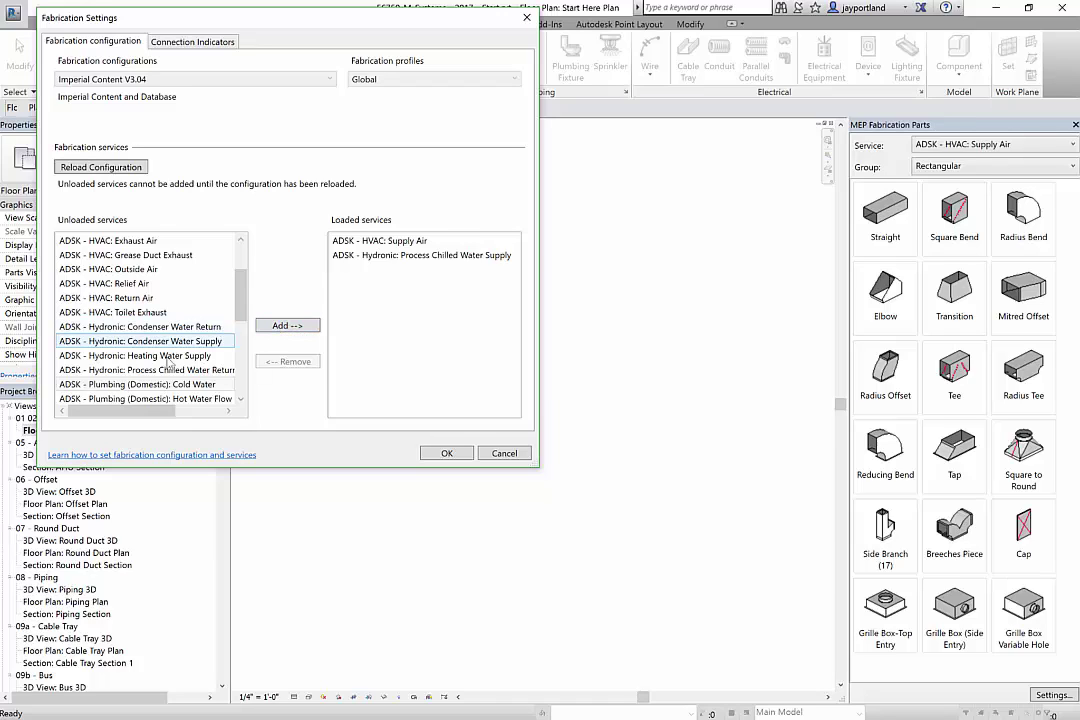
click(445, 453)
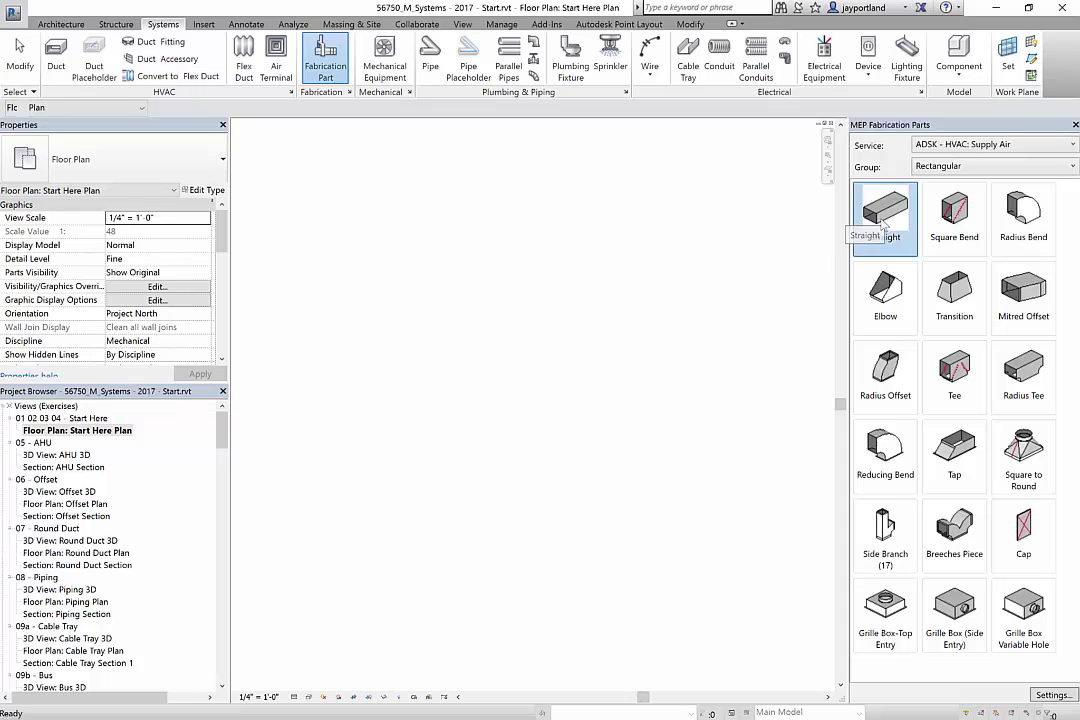
Place two rectangular Straight fabrication parts end to end as a horizontal supply air run in the plan.
click(882, 224)
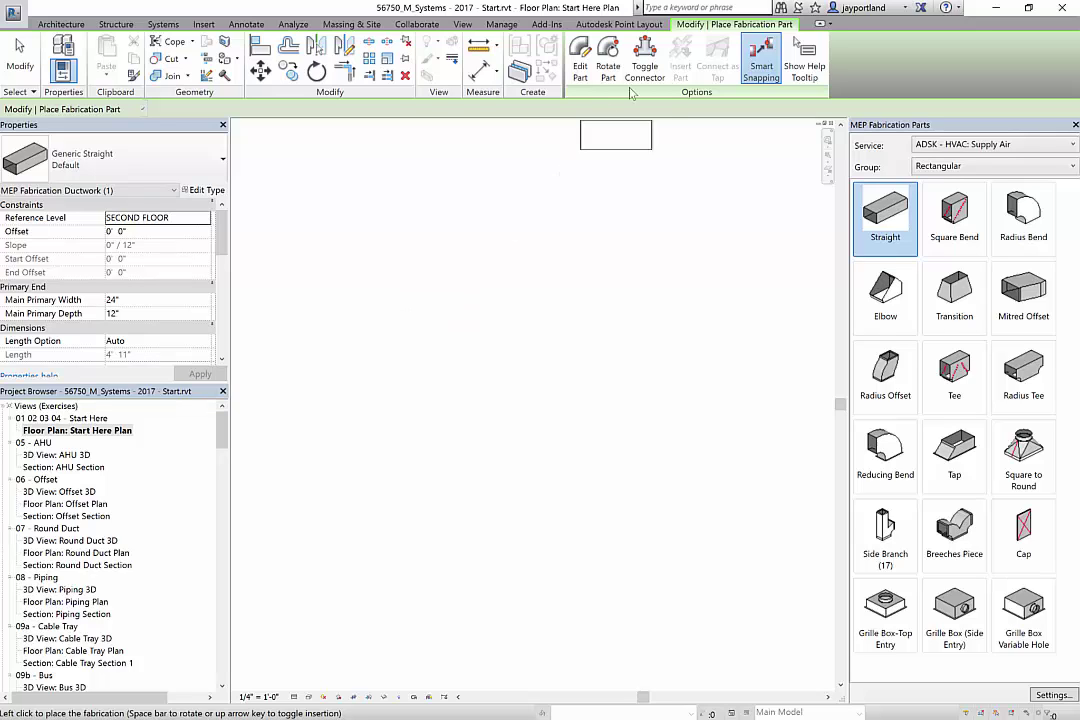
click(644, 55)
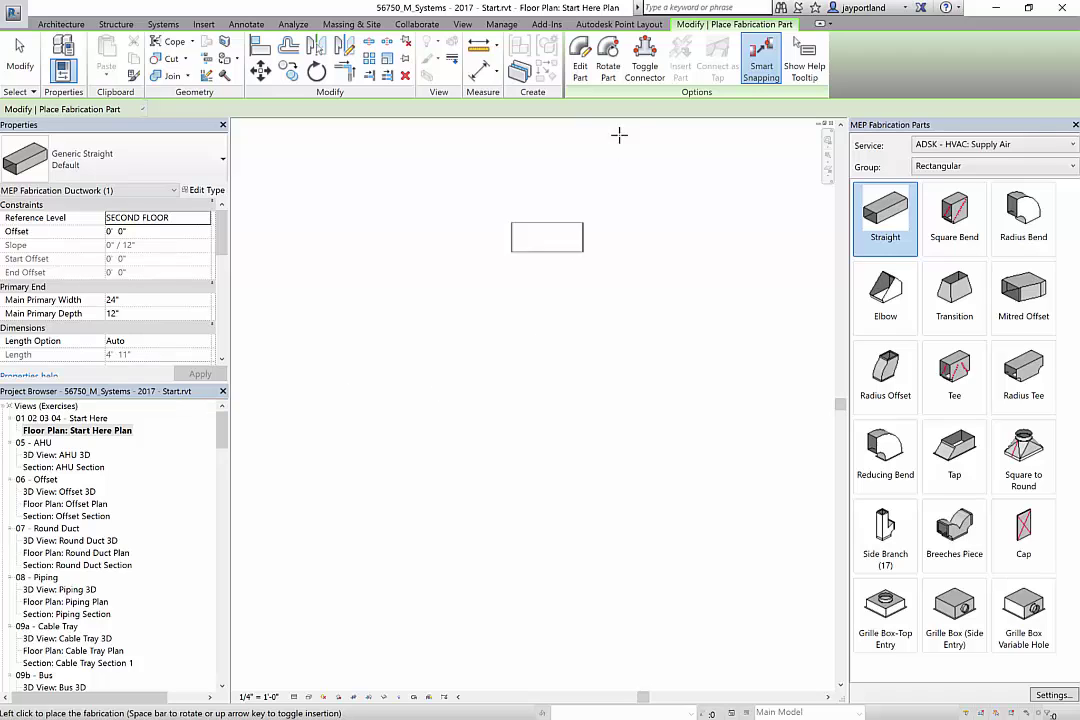
click(644, 55)
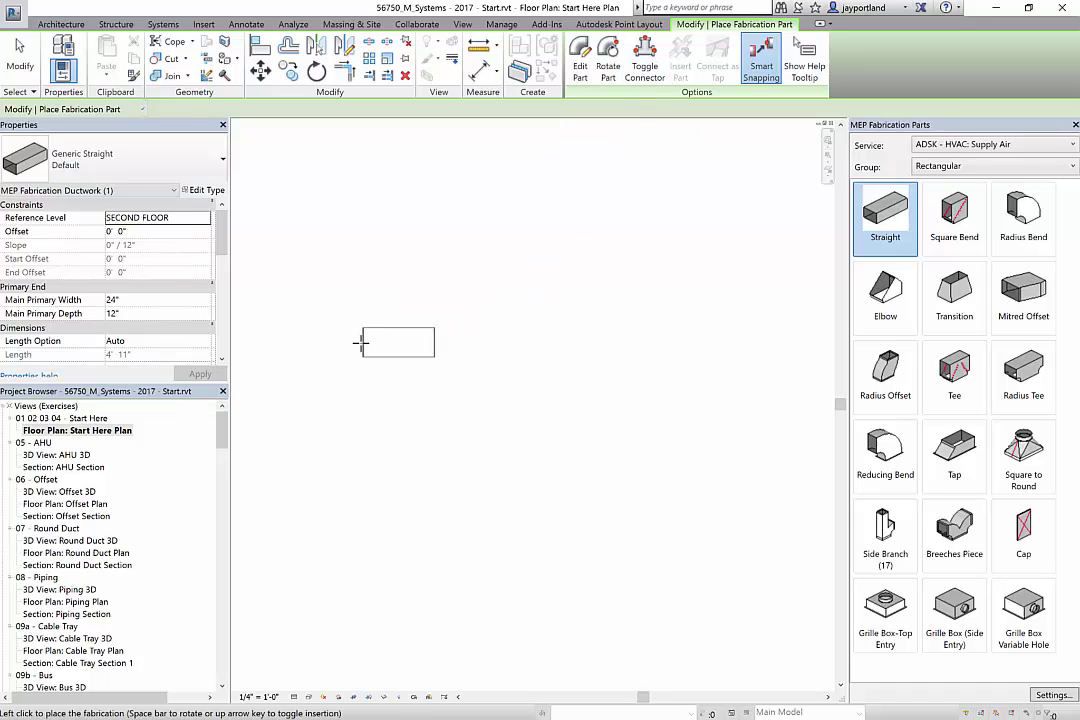
click(358, 342)
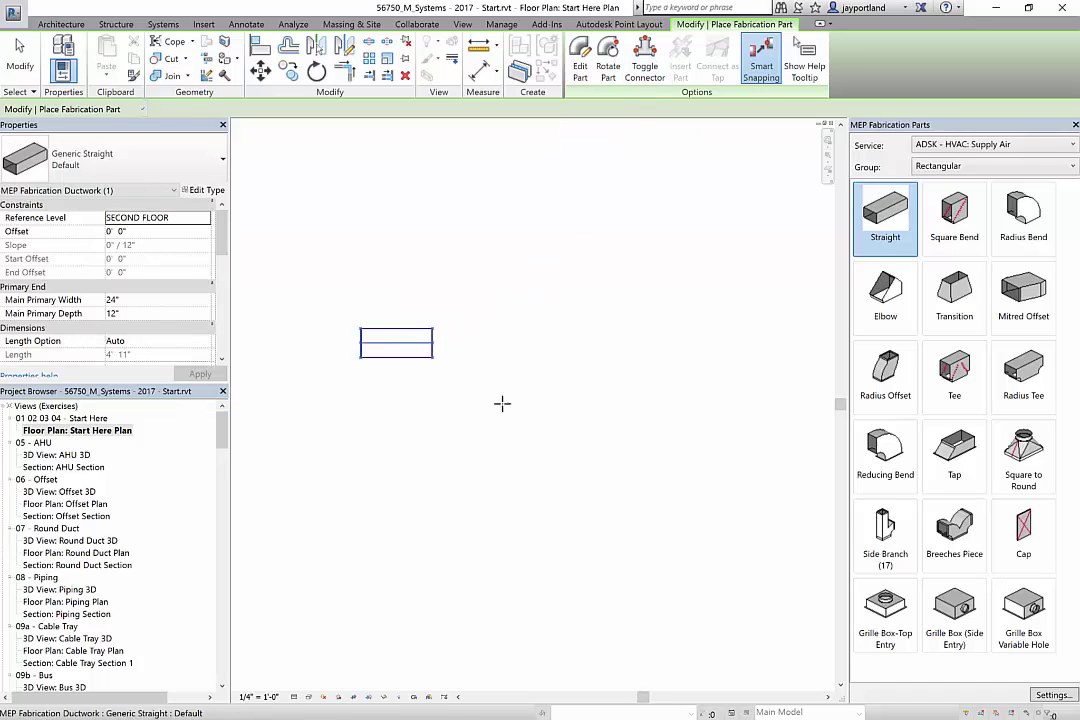
click(438, 344)
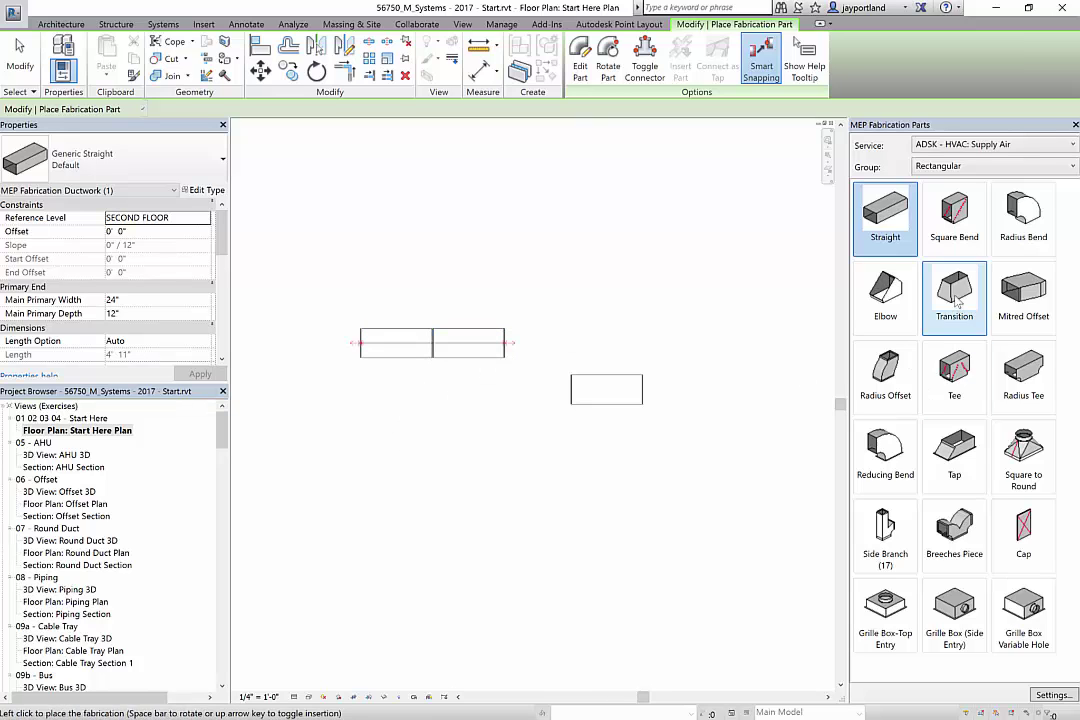
Attach a Square Bend to the run's right end and continue downward with two Straight fabrication parts.
click(954, 215)
click(508, 342)
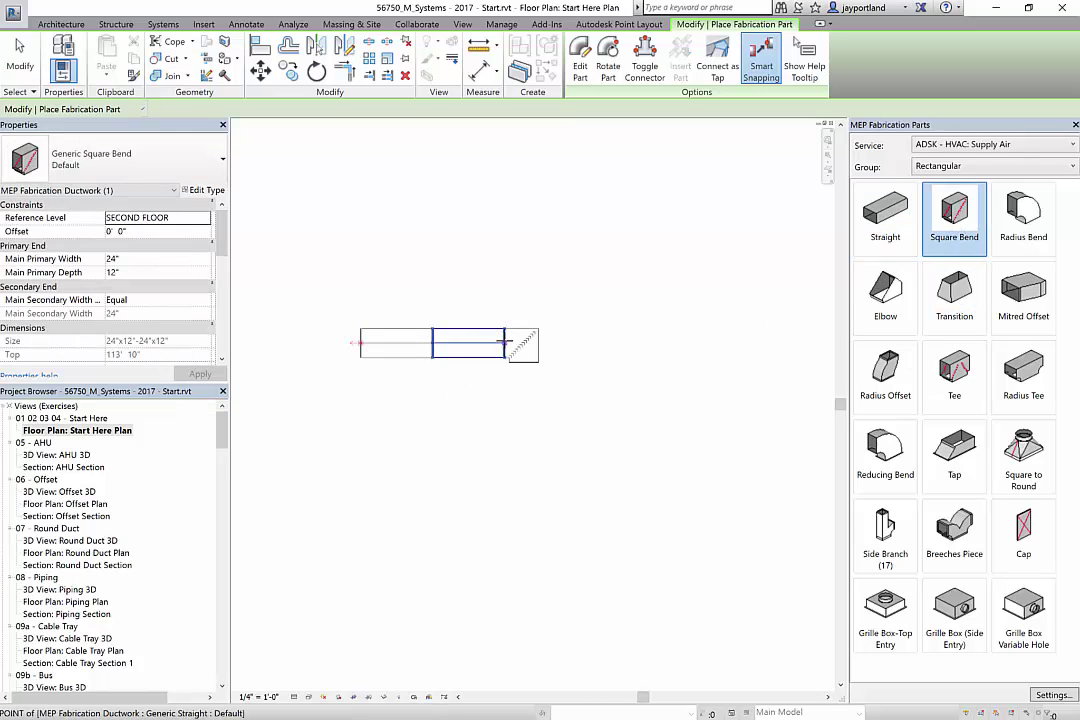
click(885, 218)
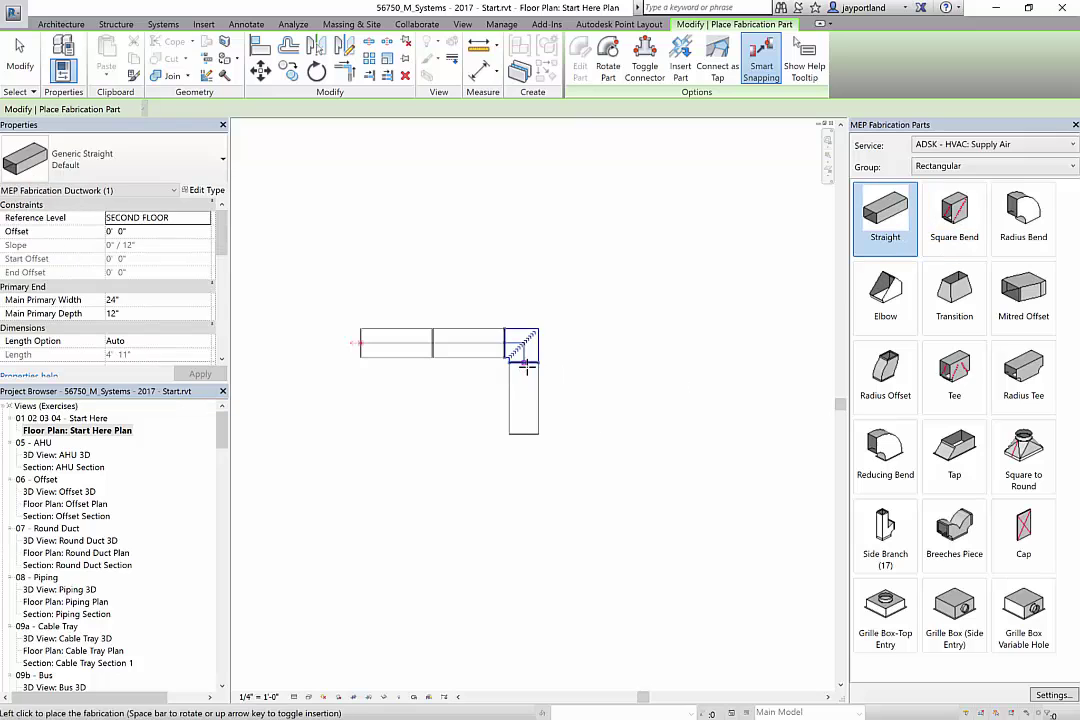
click(533, 443)
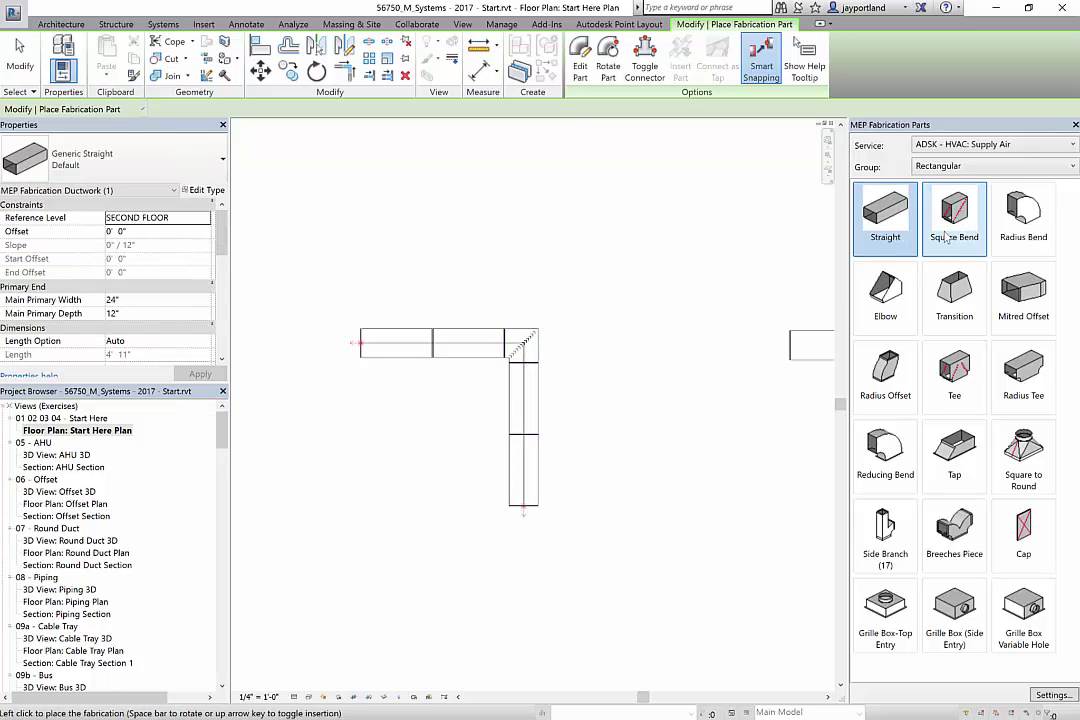
Attach another Square Bend at the vertical run's lower end and extend it rightward with two Straight parts, ending placement.
click(954, 215)
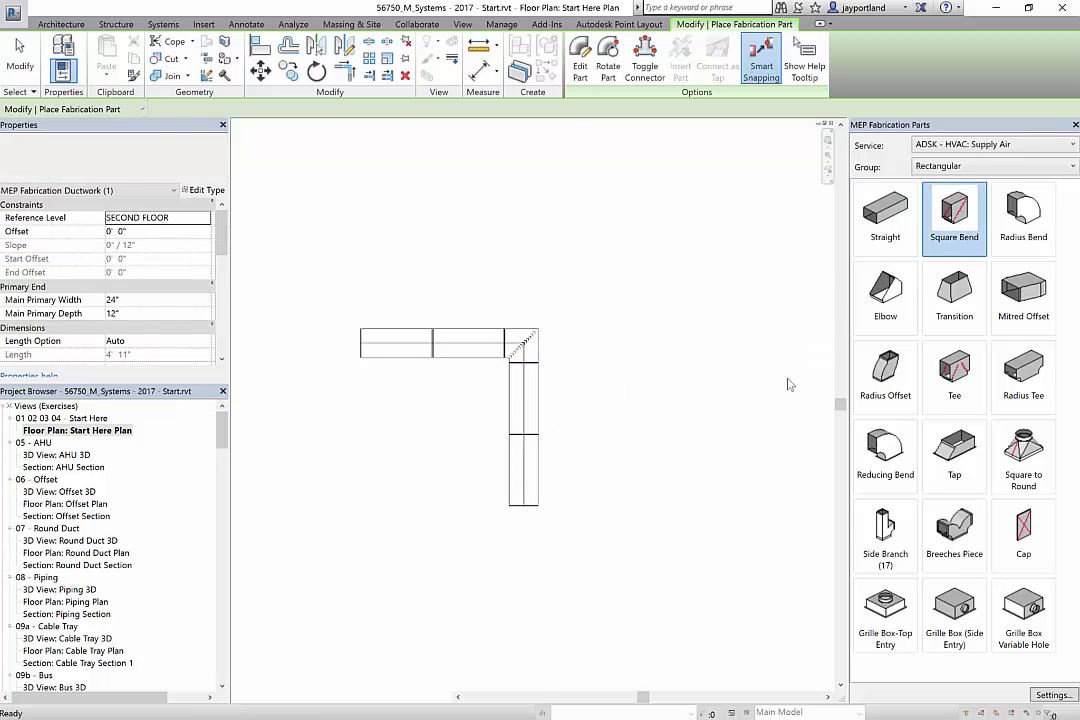
click(648, 496)
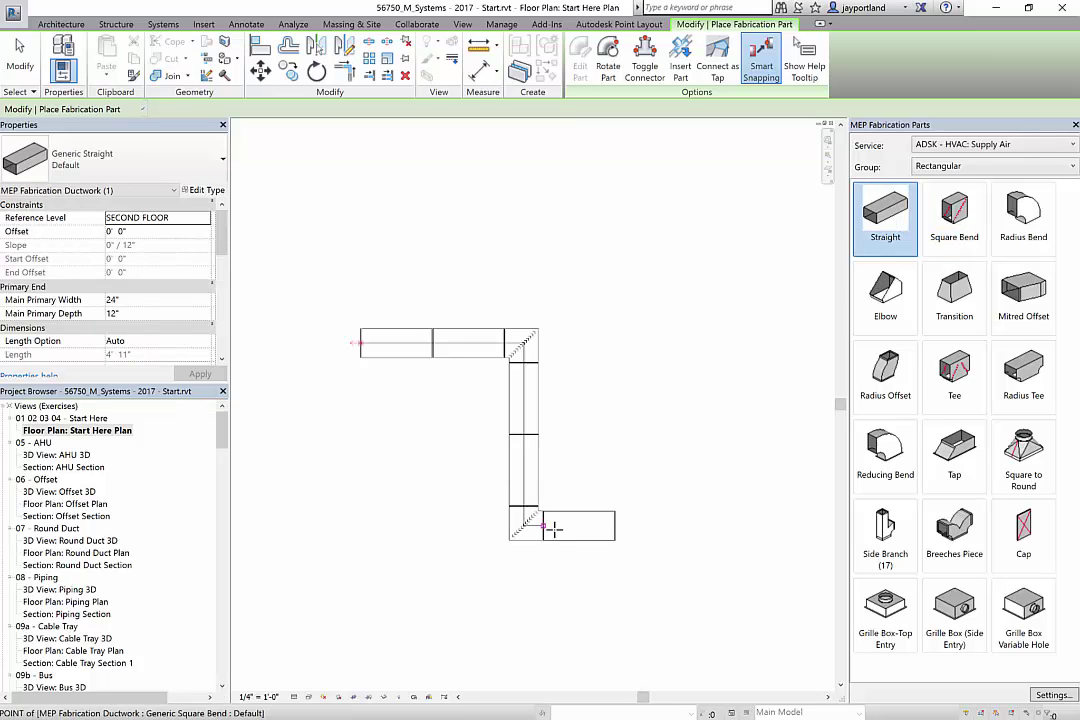
click(553, 528)
click(617, 519)
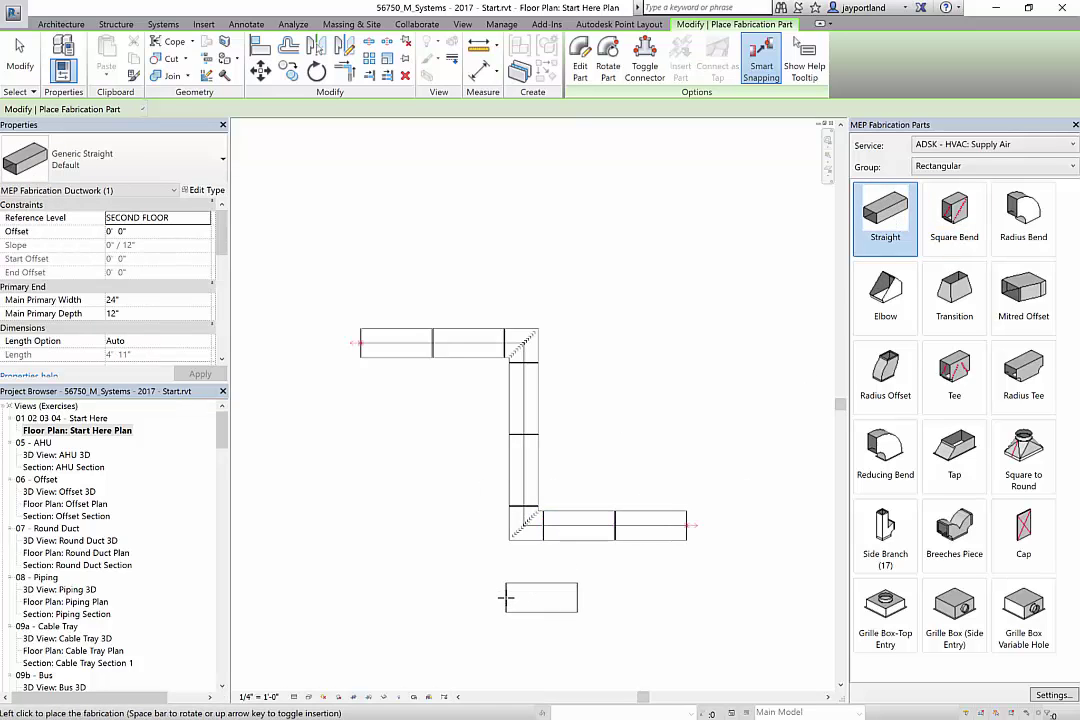
key(Escape)
key(Escape)
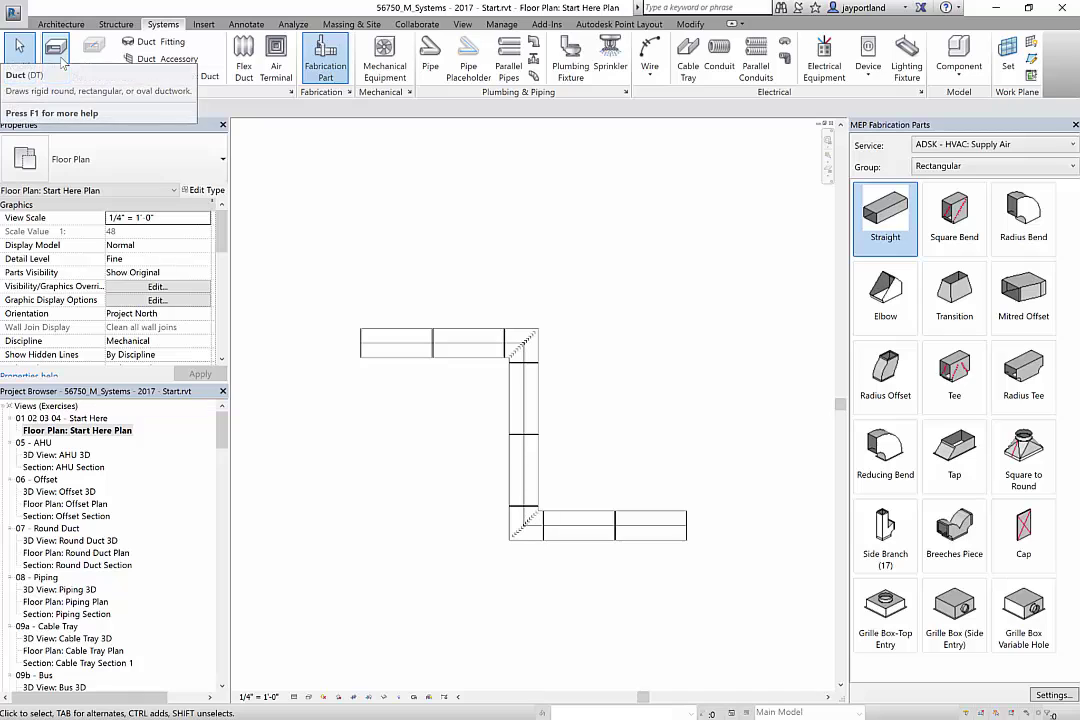
click(56, 50)
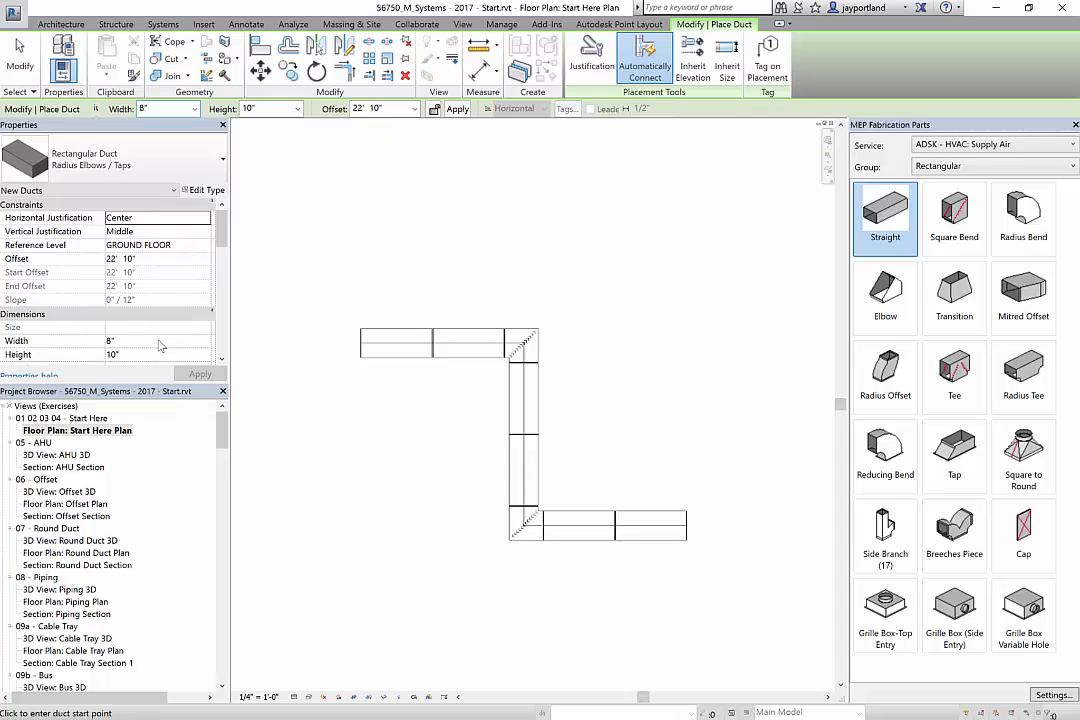
key(Escape)
key(Escape)
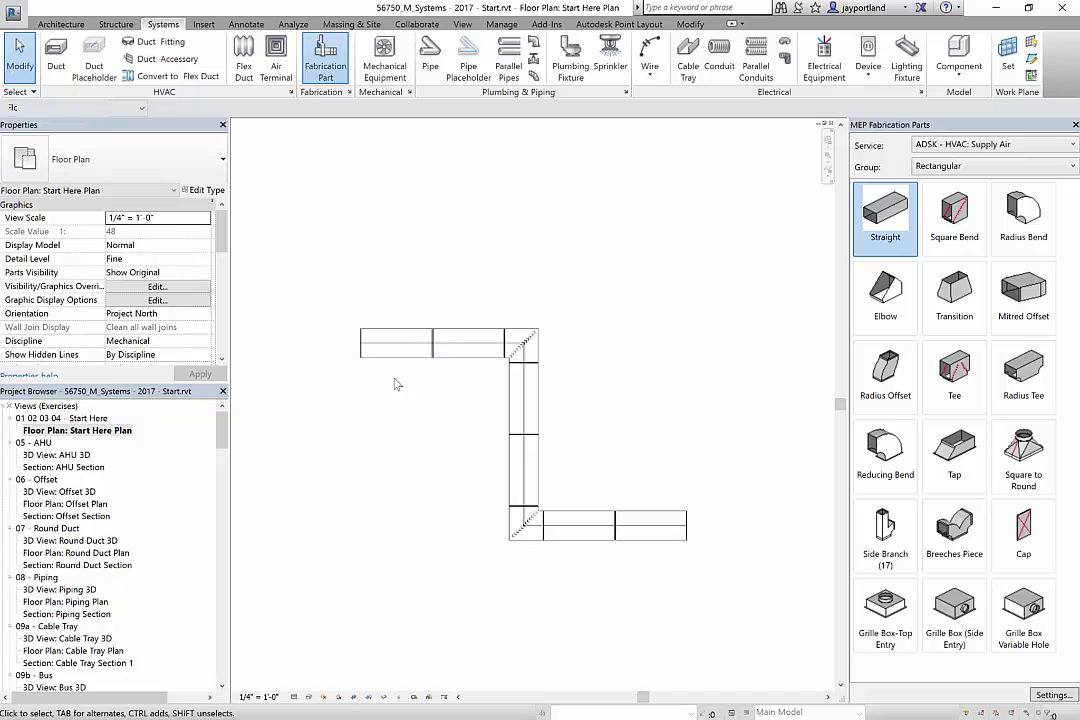
Check the size of the first straight fabrication part and set up a new rectangular duct 24" wide and 12" high.
click(396, 352)
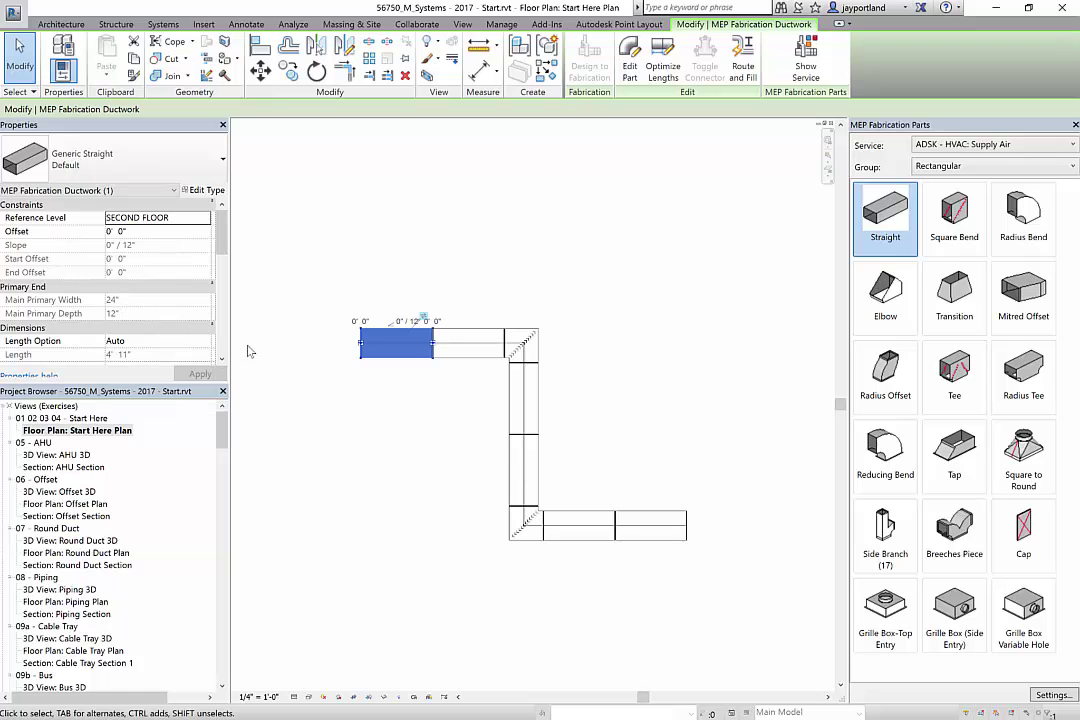
key(Escape)
click(57, 55)
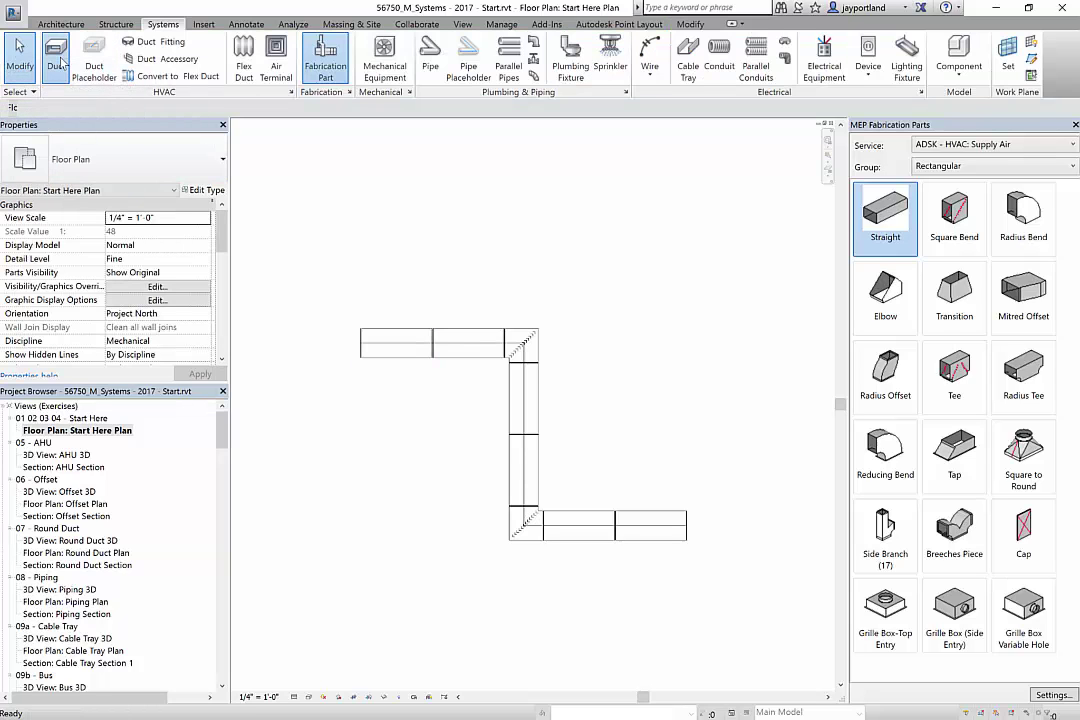
click(170, 111)
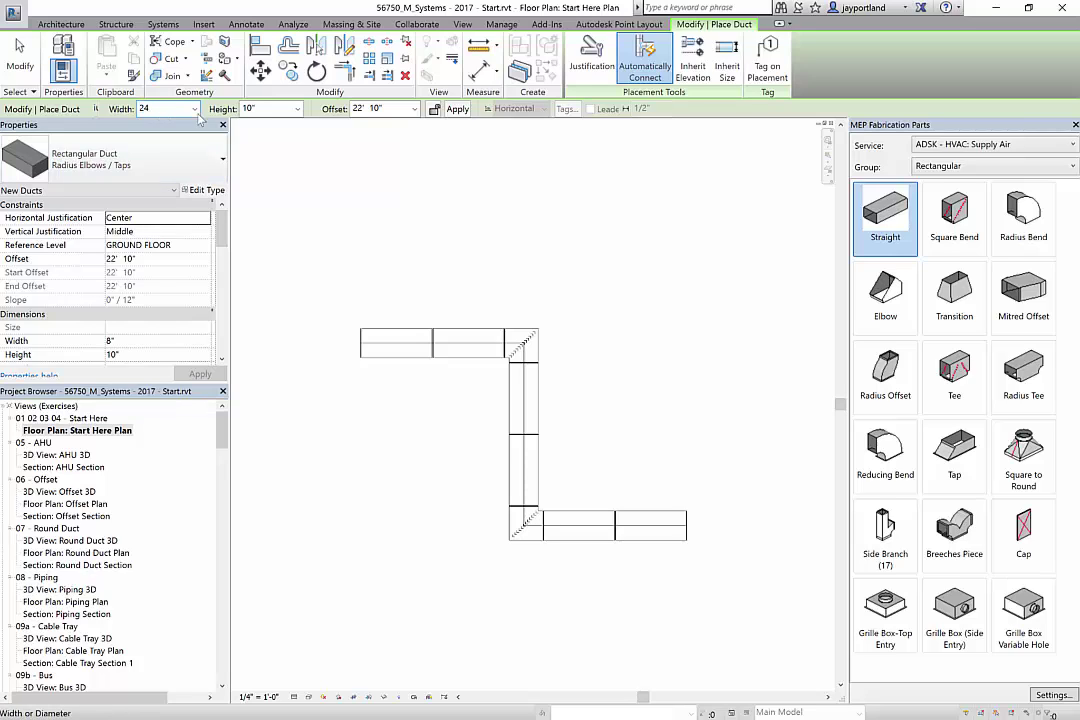
text(24)
key(Tab)
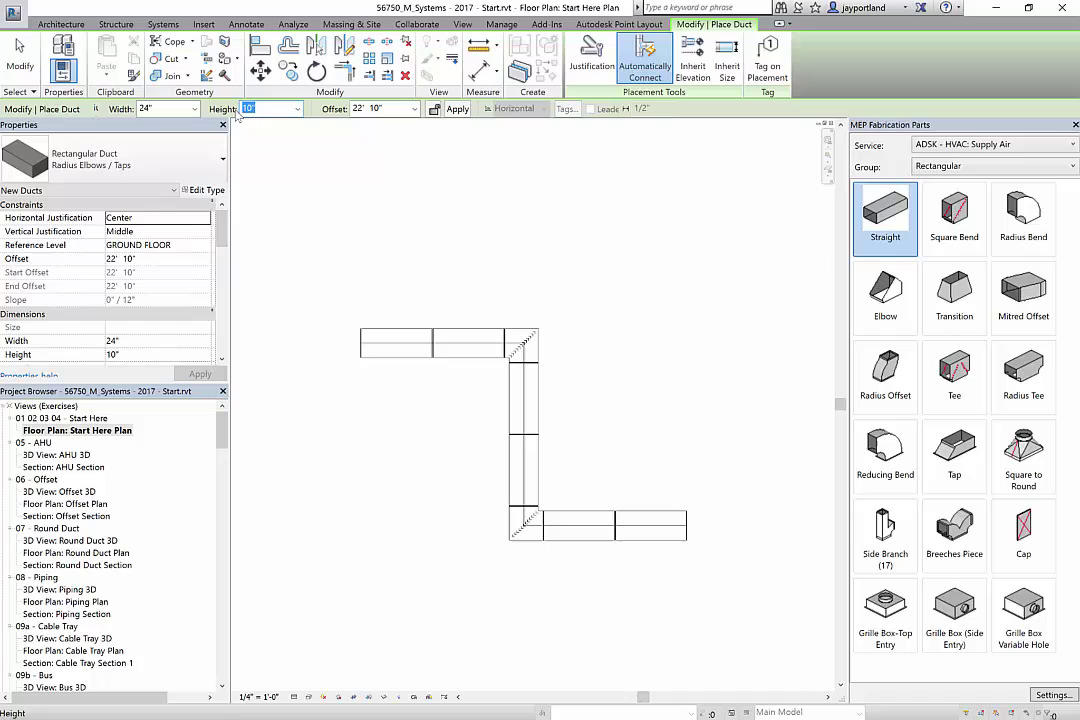
text(12)
key(Return)
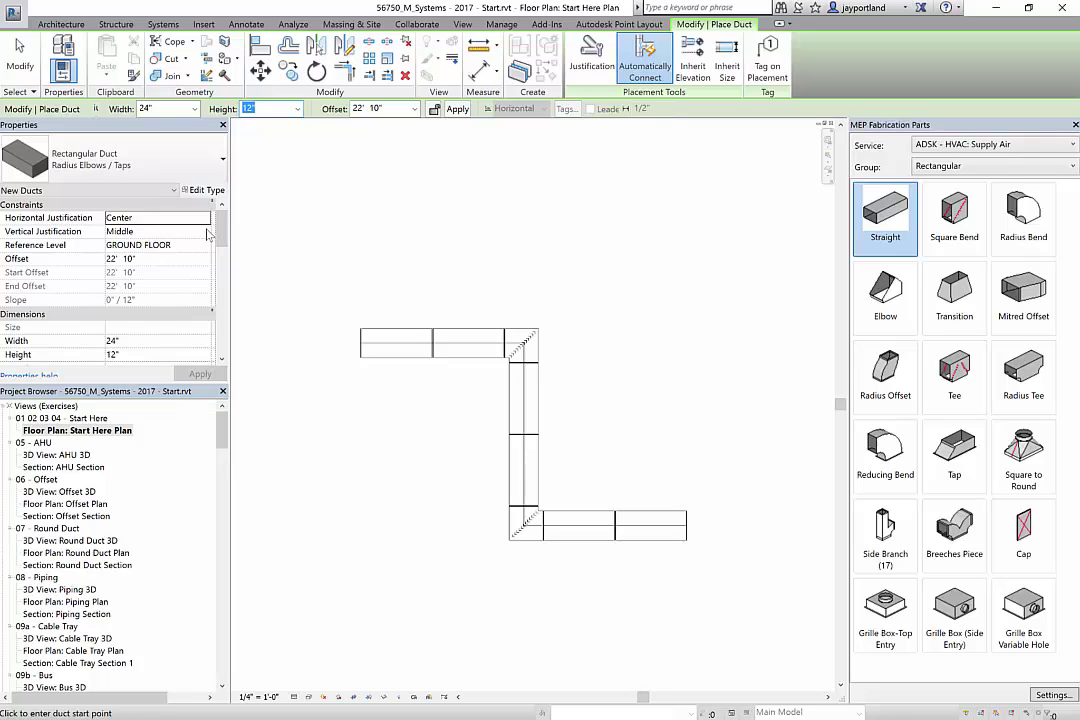
Set the new duct's vertical justification to Top and draw a rectangular run alongside the fabrication run: rightward, downward, and rightward again.
click(207, 233)
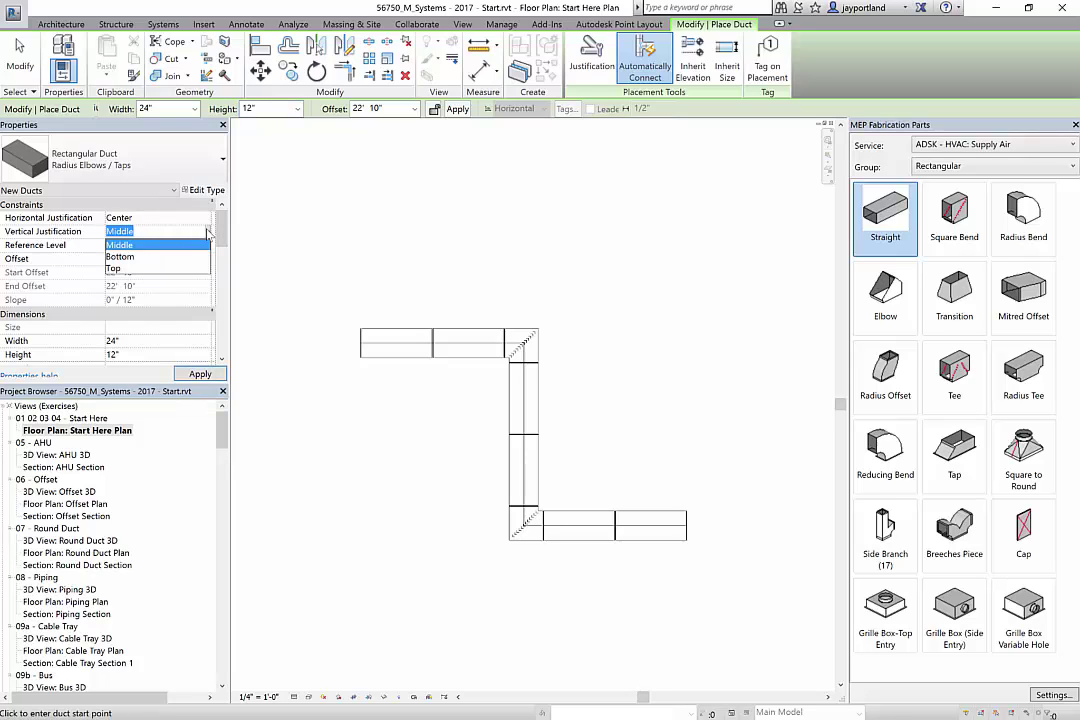
click(116, 269)
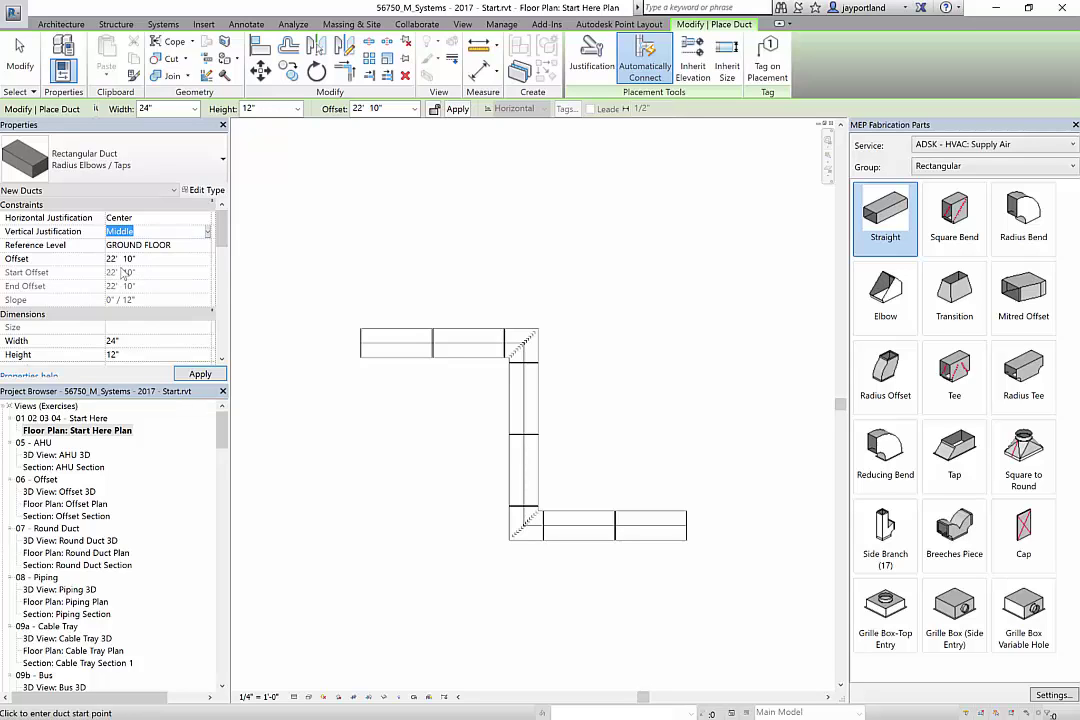
click(362, 388)
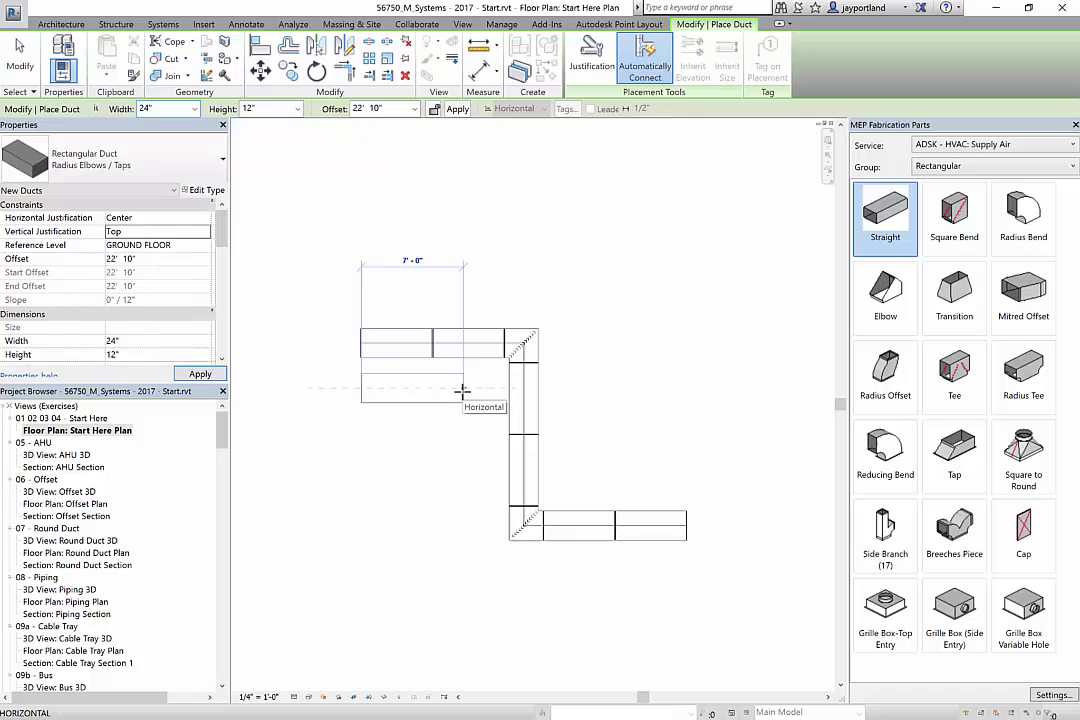
click(472, 455)
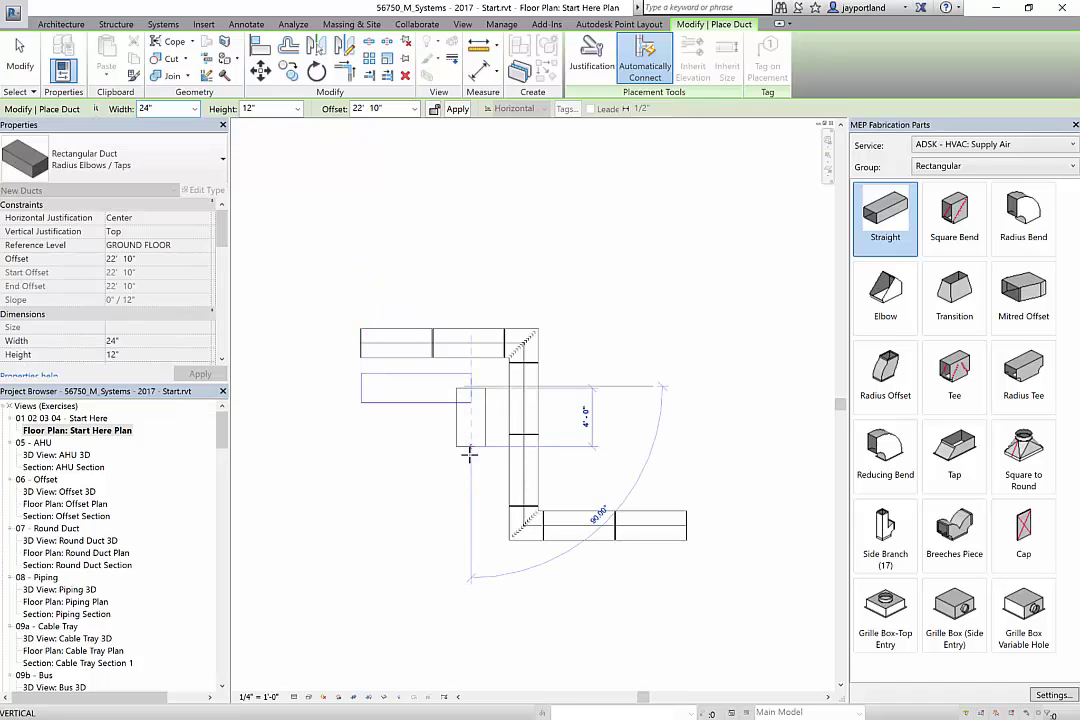
click(470, 606)
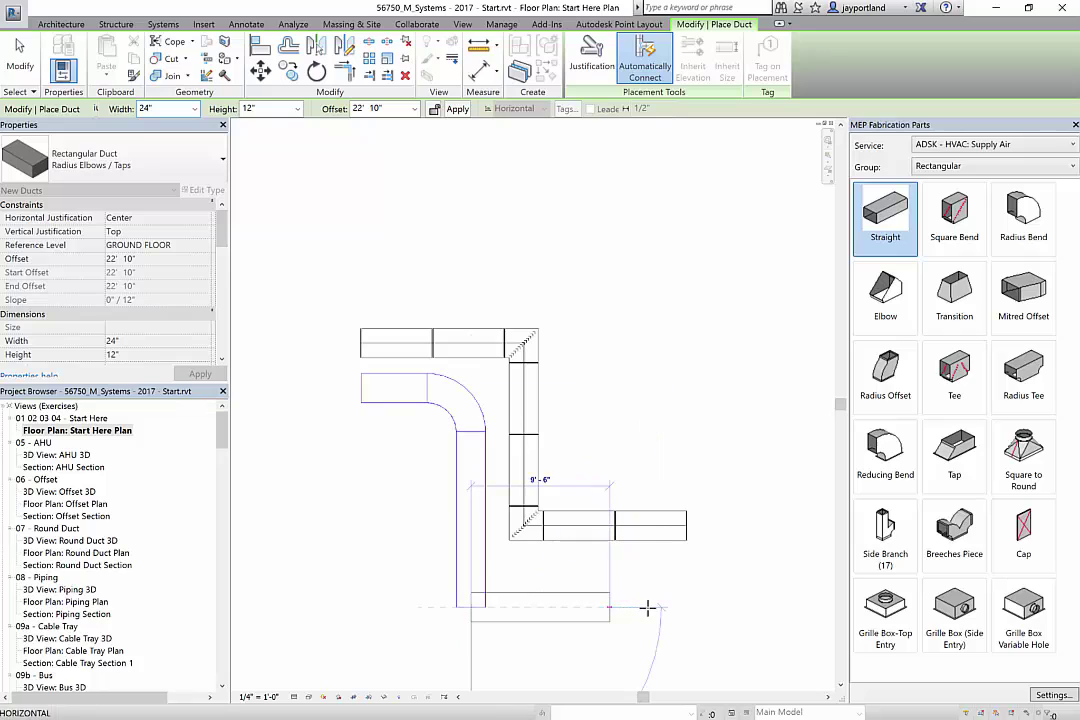
click(692, 606)
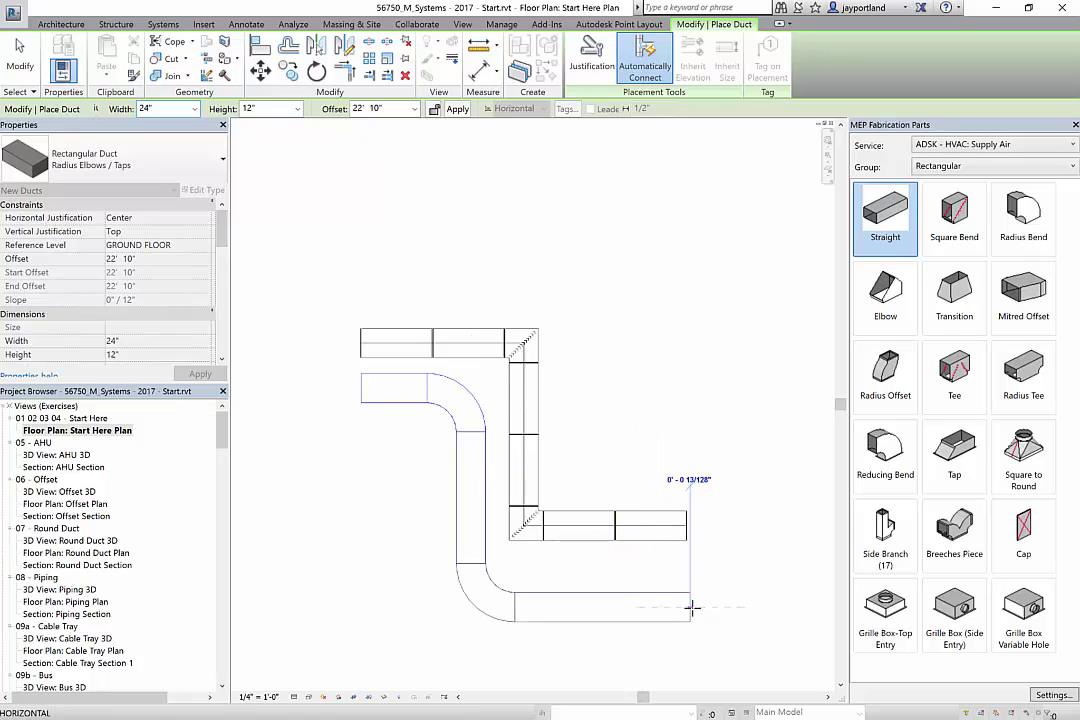
key(Escape)
key(Escape)
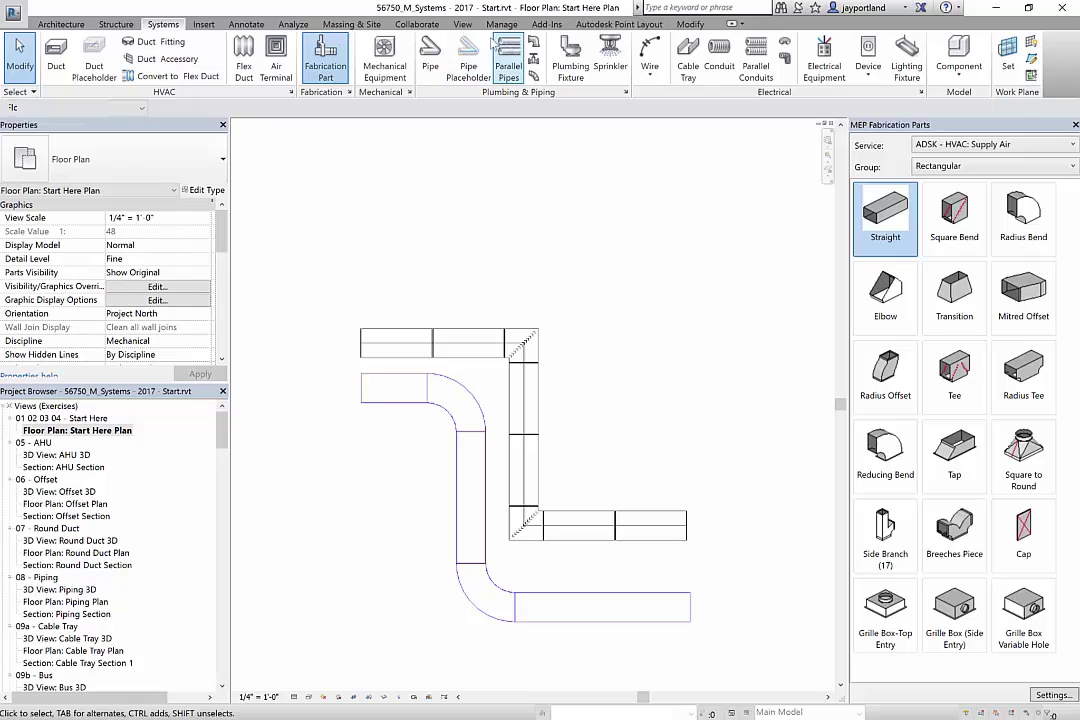
Open the default 3D view to compare the fabrication run with the standard duct run.
scroll(410, 45, down, 6)
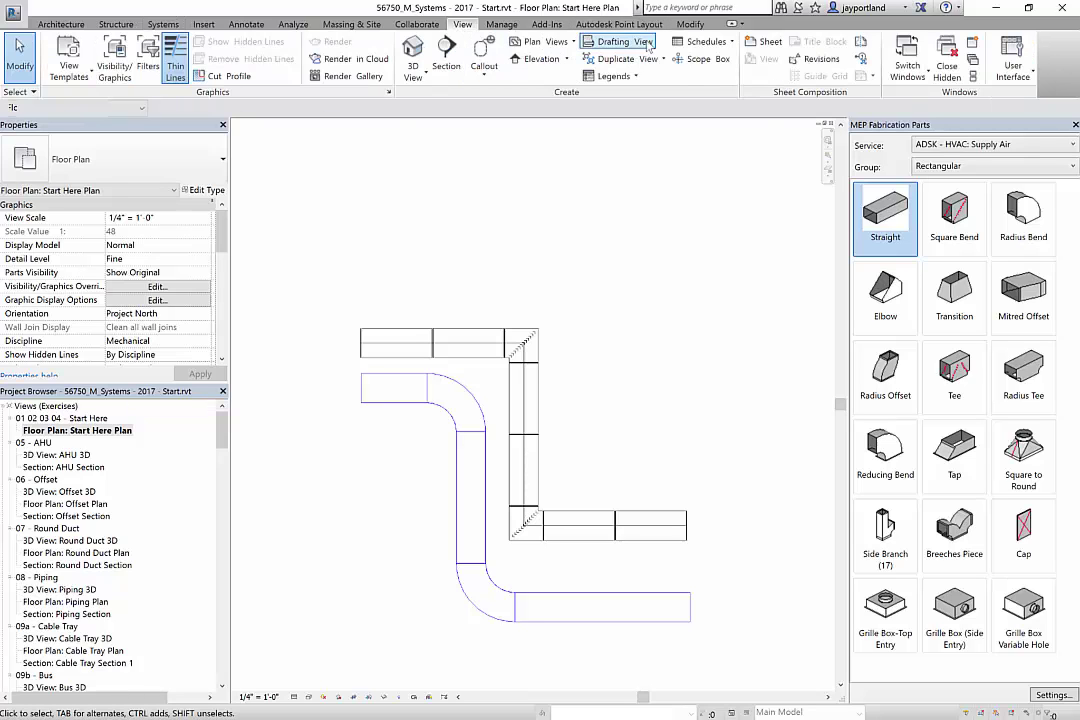
click(412, 50)
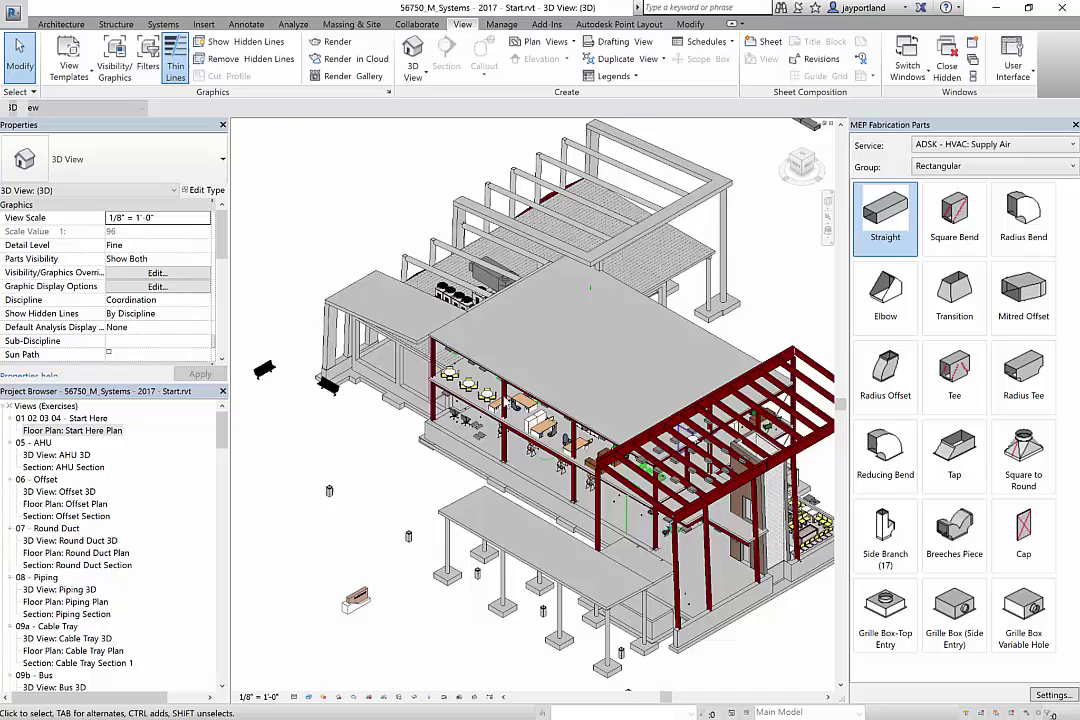
scroll(622, 321, down, 4)
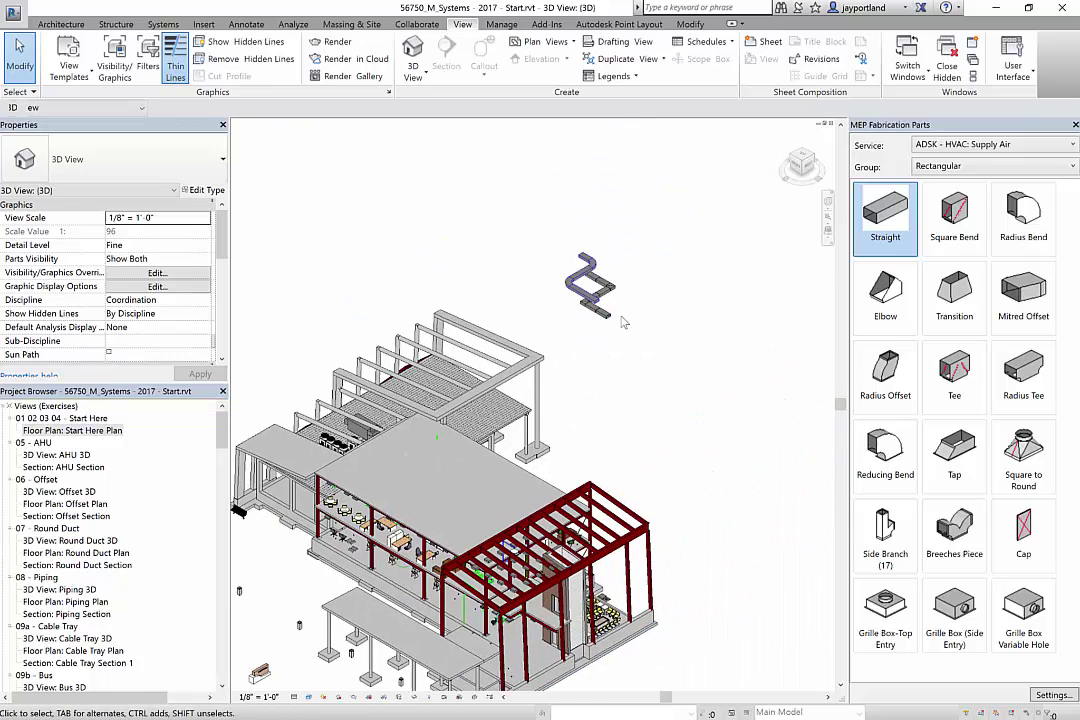
scroll(622, 321, up, 5)
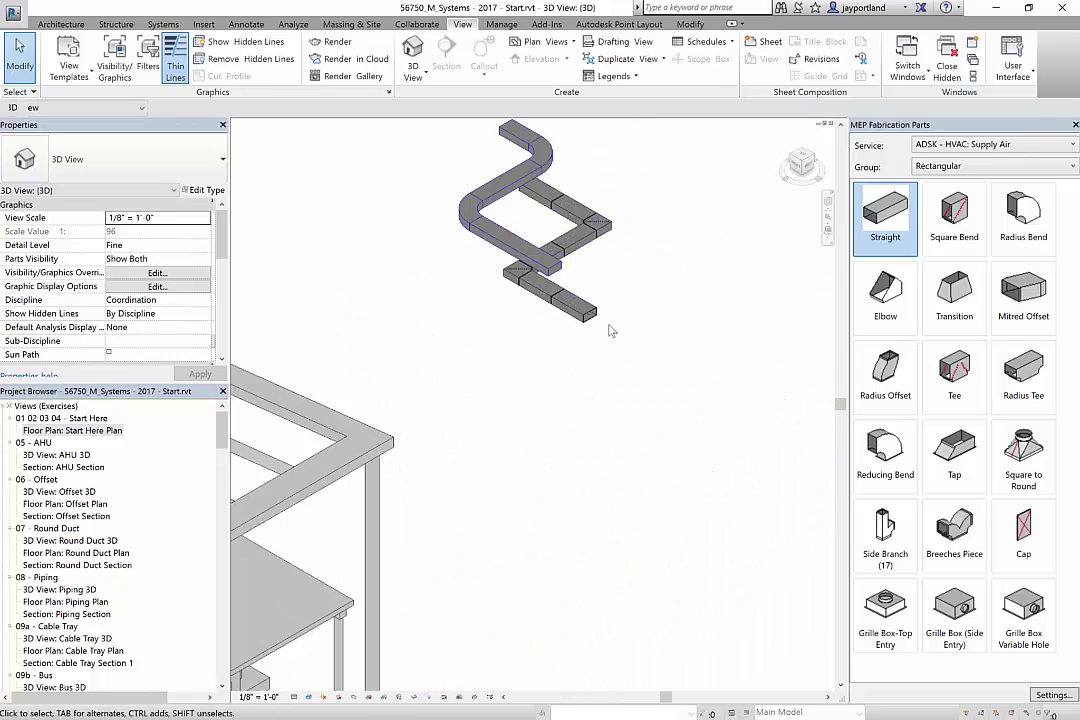
scroll(612, 331, up, 2)
Check the size and the top and bottom elevations of the last straight fabrication part in the run.
click(584, 313)
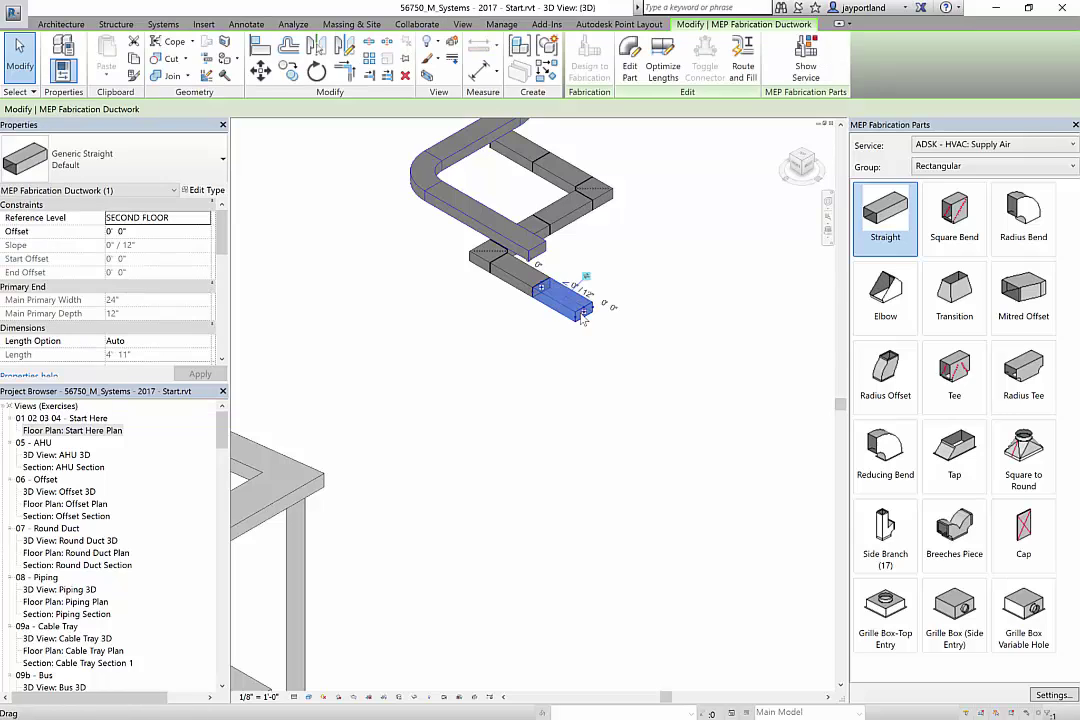
click(222, 360)
click(222, 360)
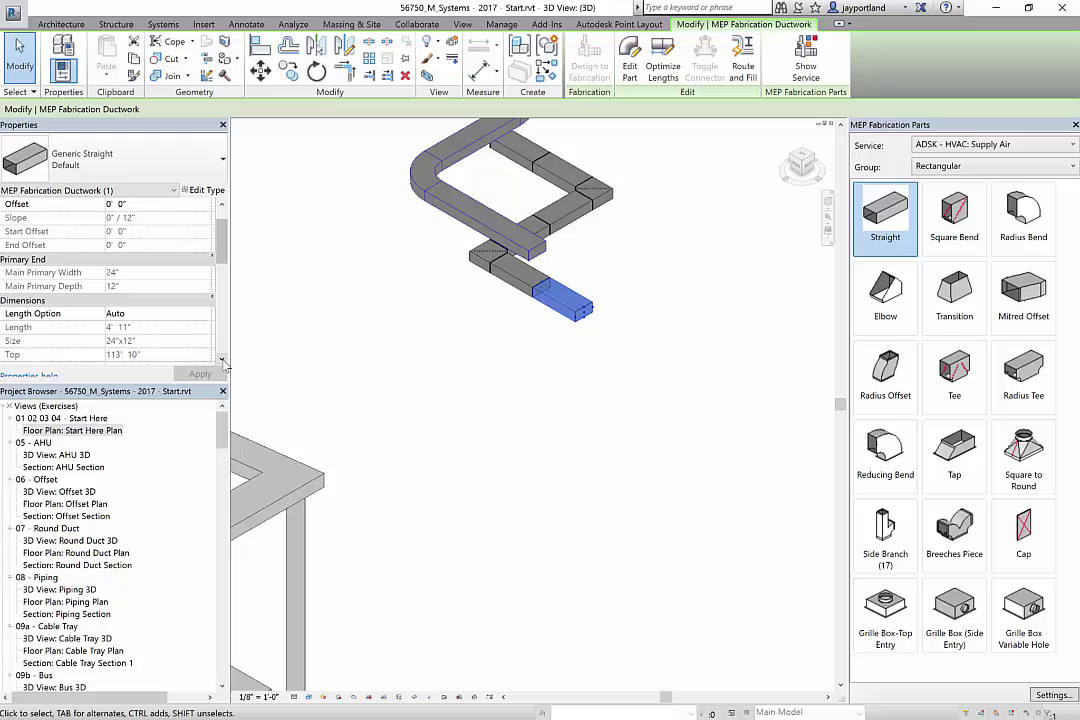
click(222, 360)
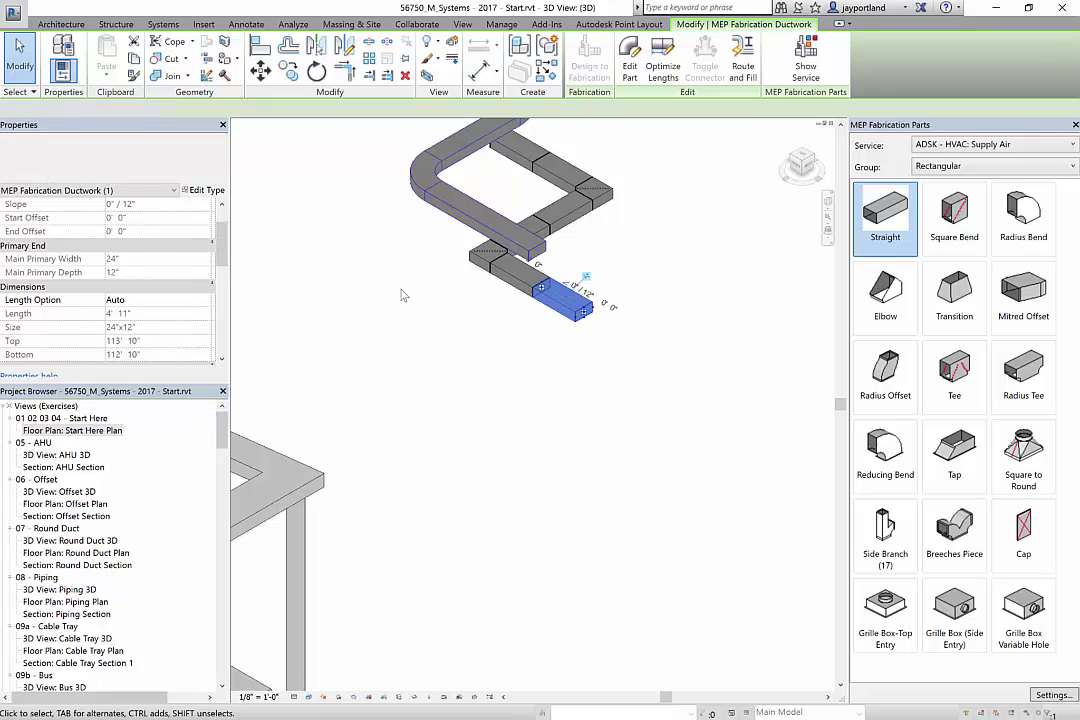
click(417, 257)
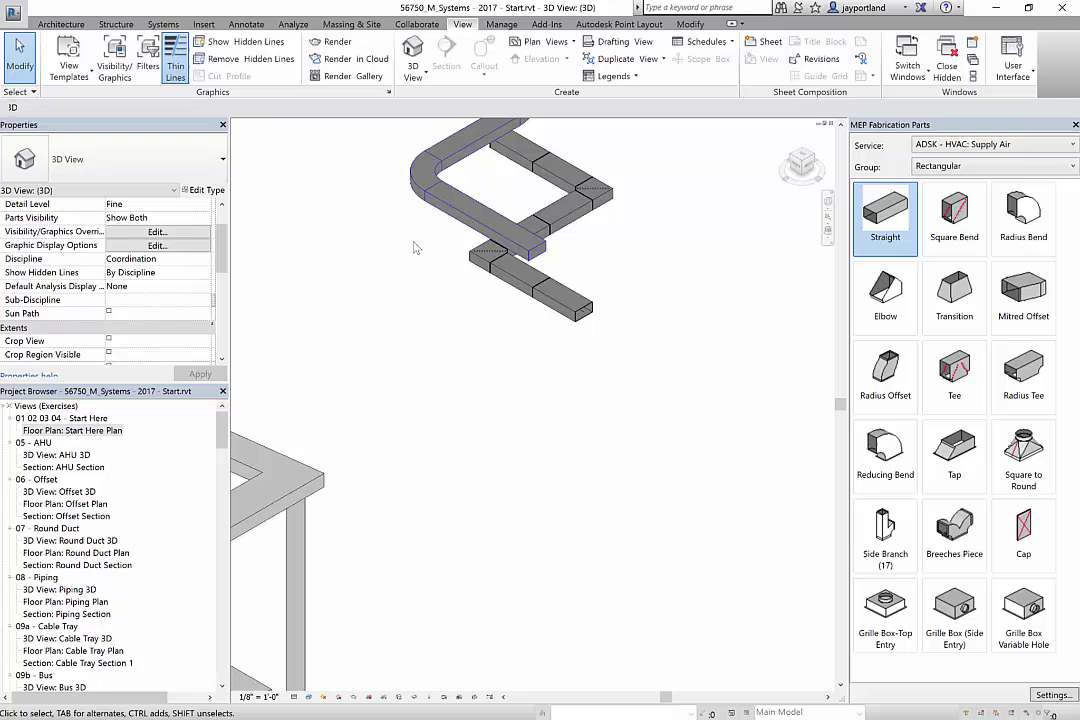
Select the whole standard duct run, including its elbows, and set its offset to 13'.
scroll(417, 247, down, 2)
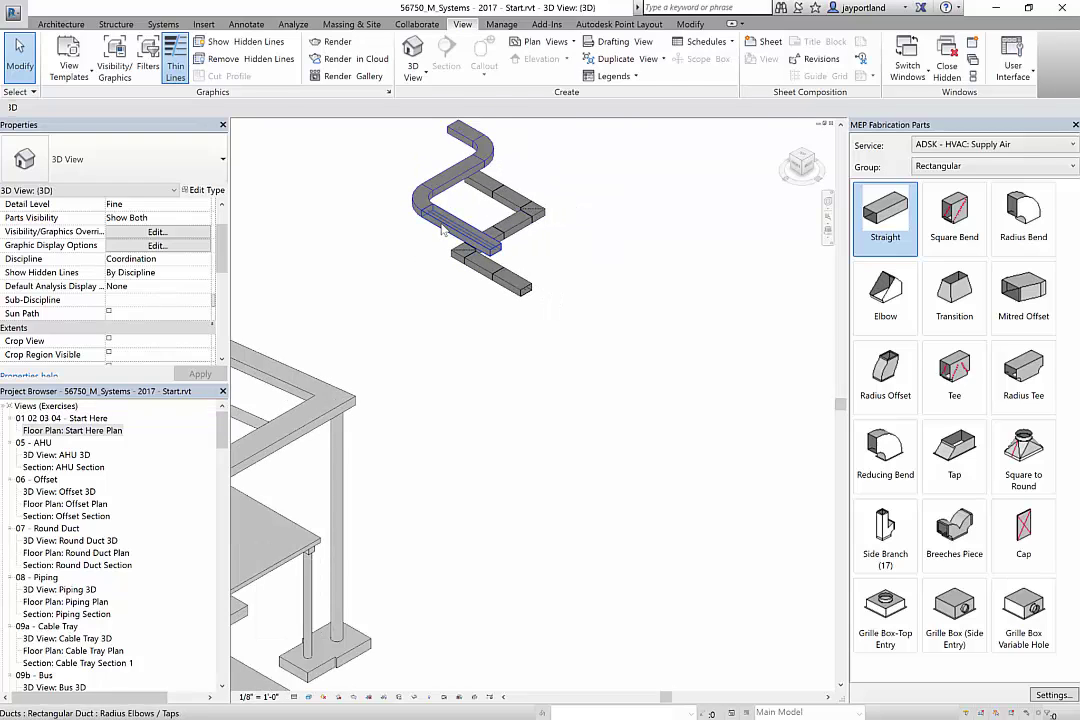
click(441, 230)
key(Tab)
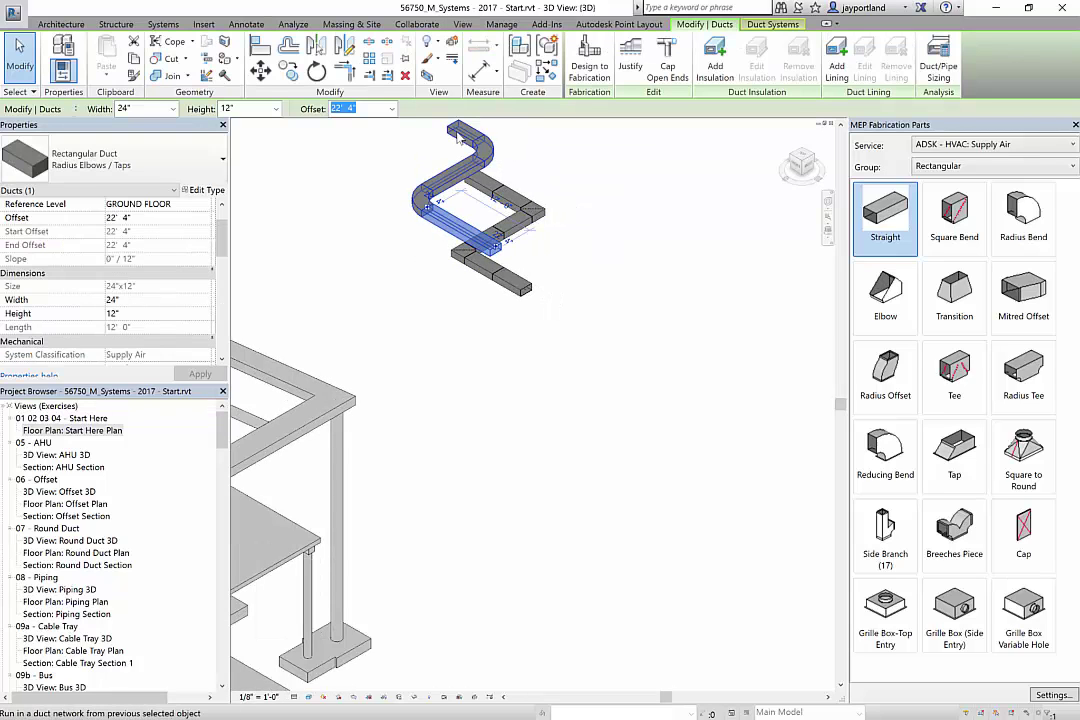
click(458, 138)
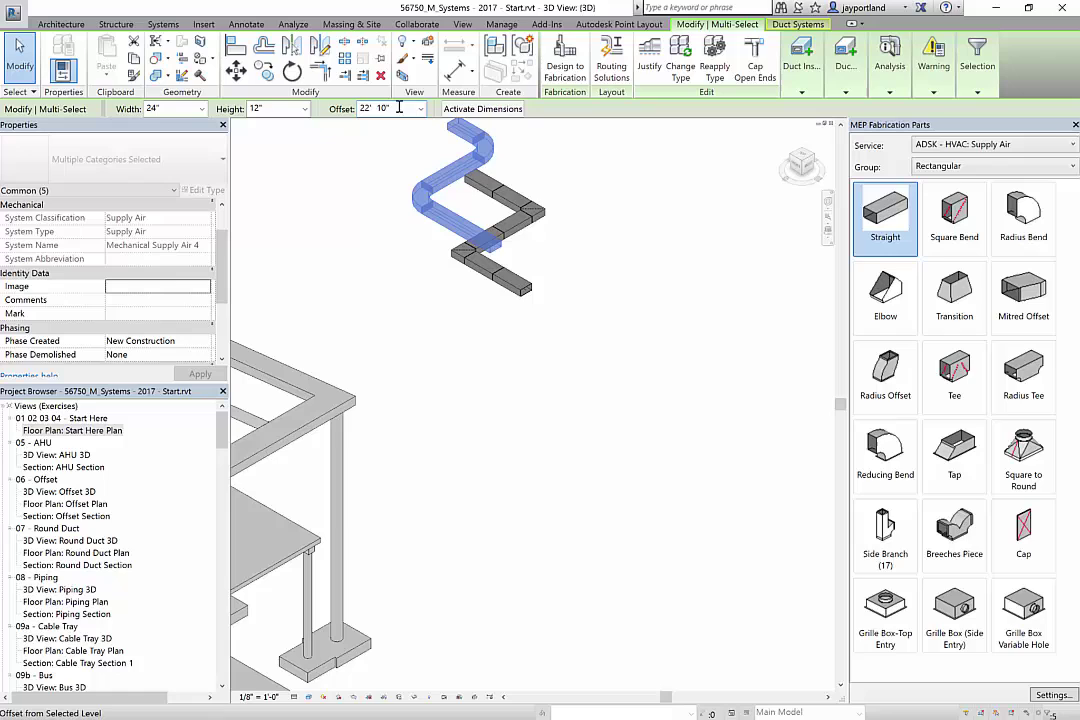
click(421, 109)
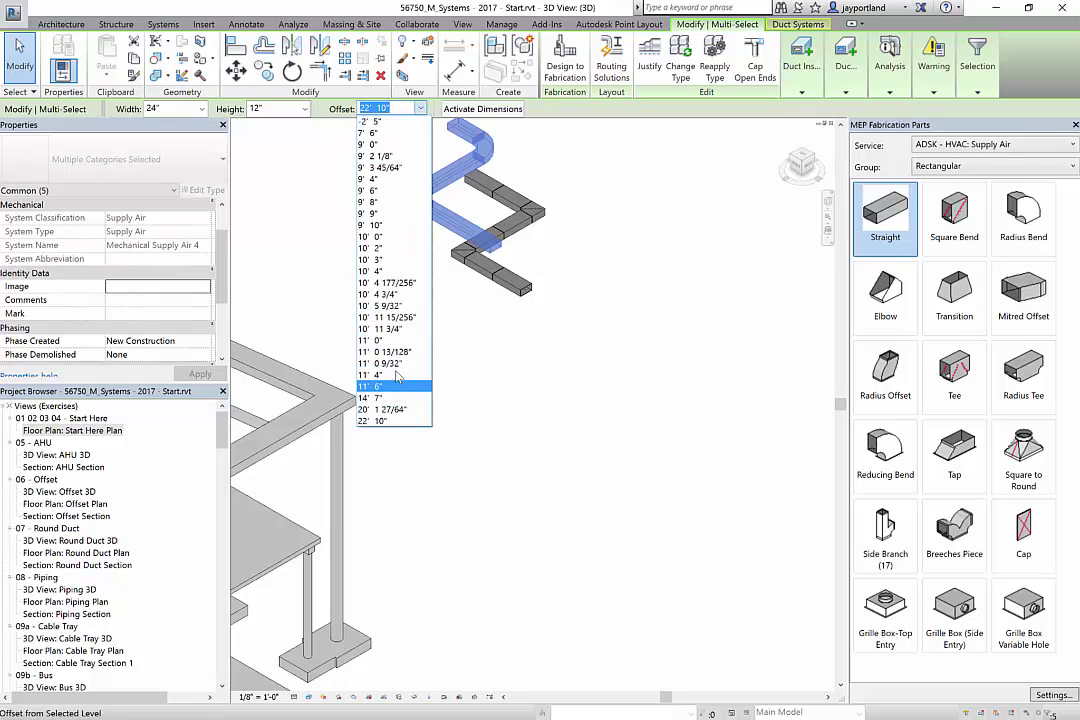
click(396, 107)
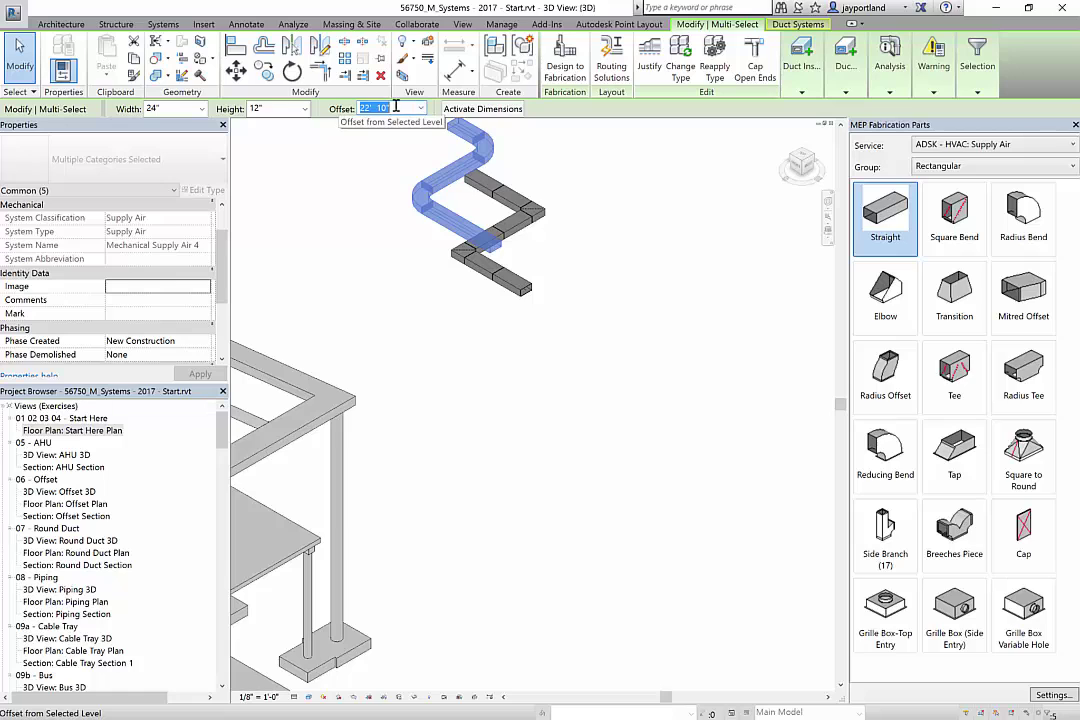
text(13)
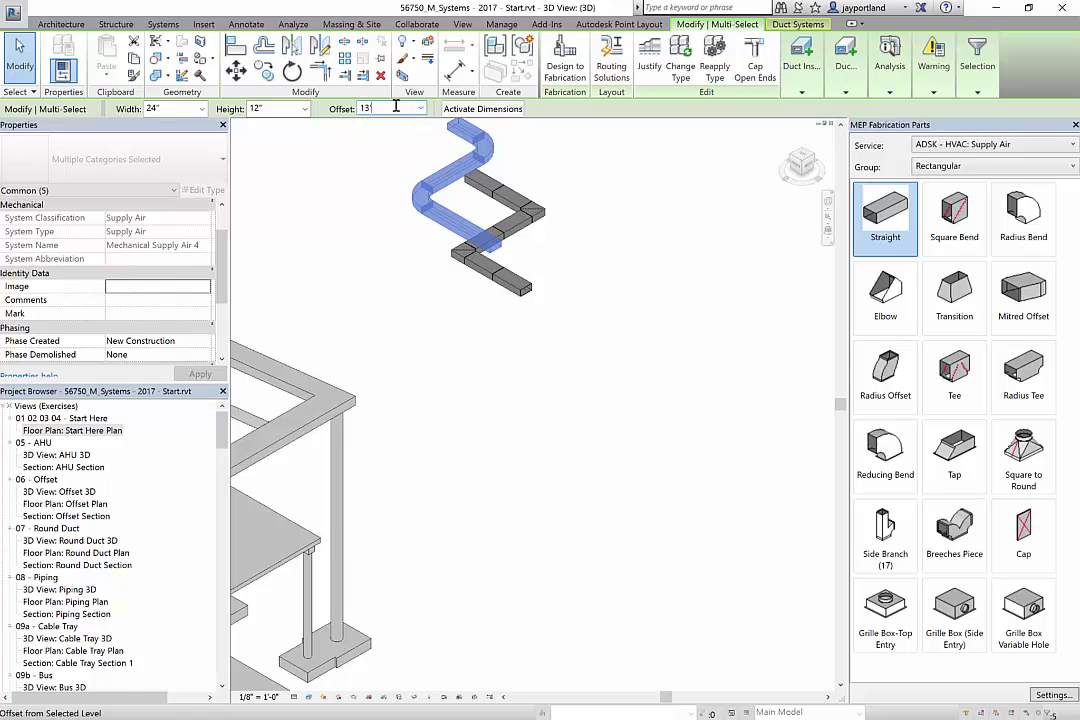
key(Return)
click(395, 241)
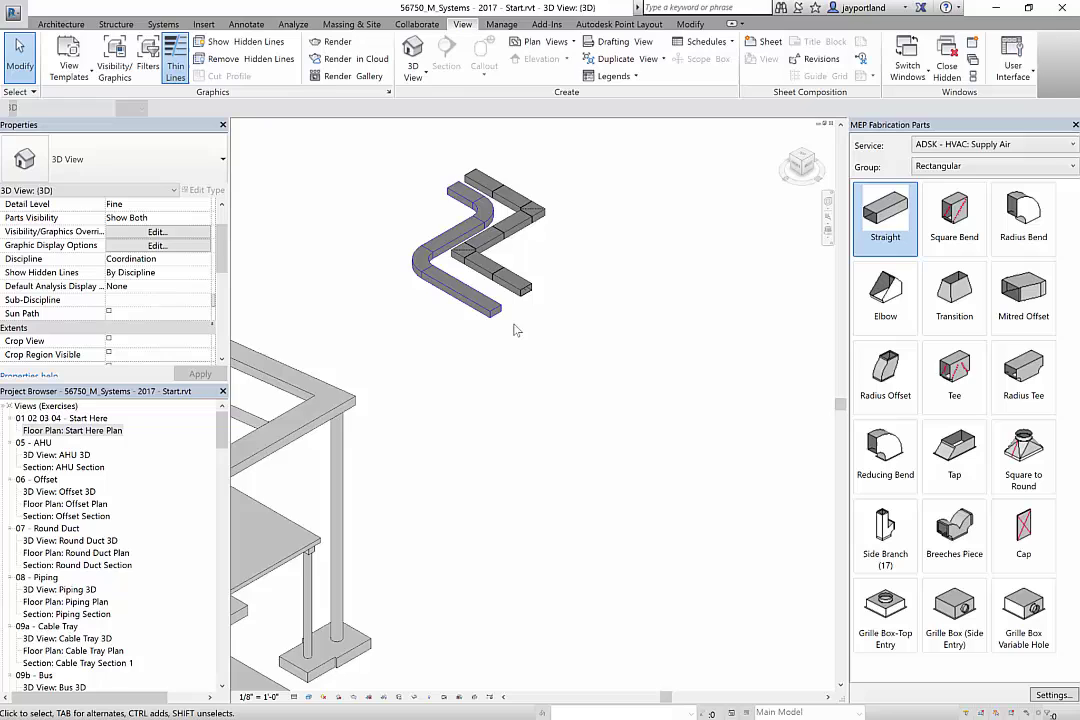
Start a new 24" by 12" rectangular duct at the open end of the standard run and set its offset to 13' 10".
scroll(515, 330, up, 4)
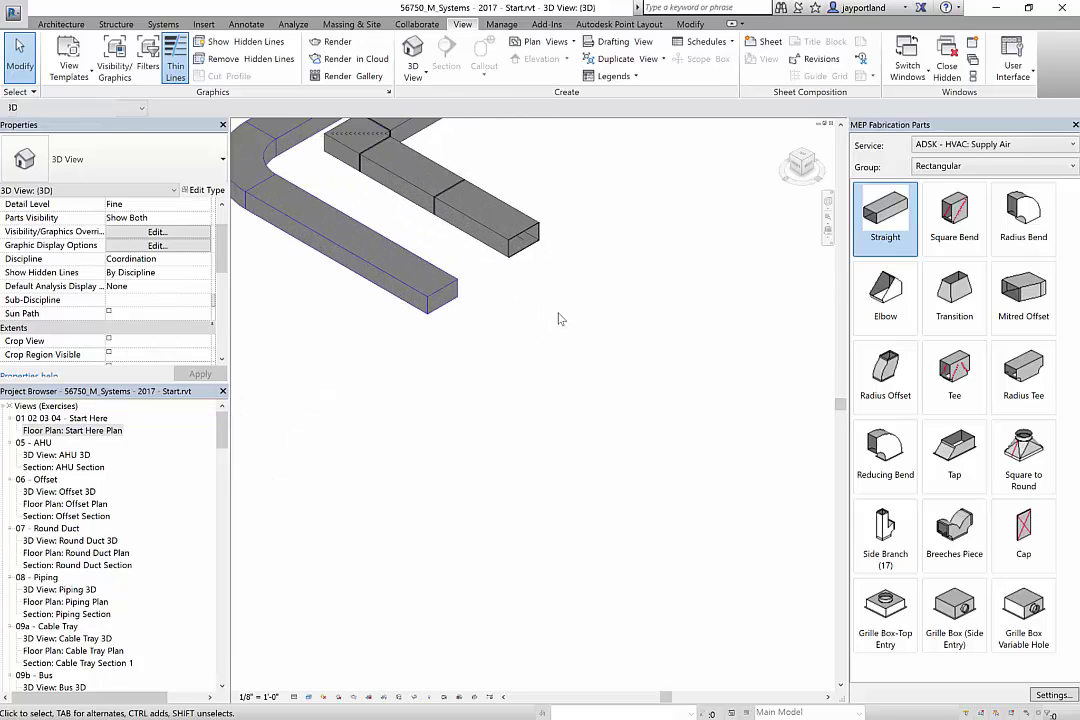
scroll(455, 292, down, 1)
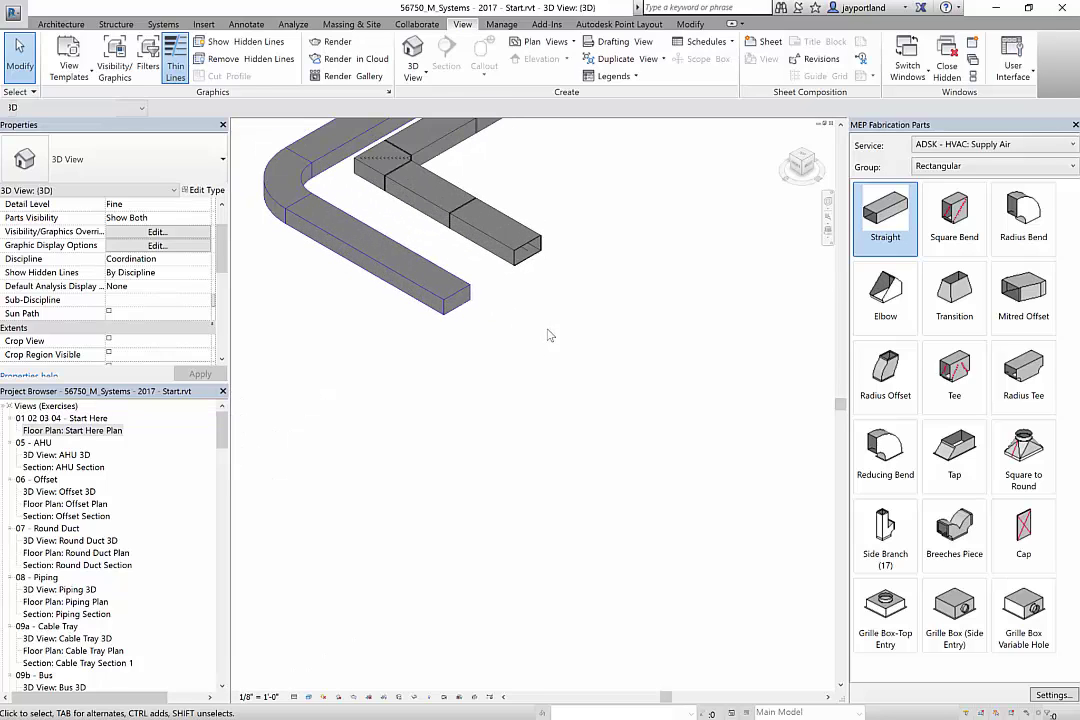
click(486, 294)
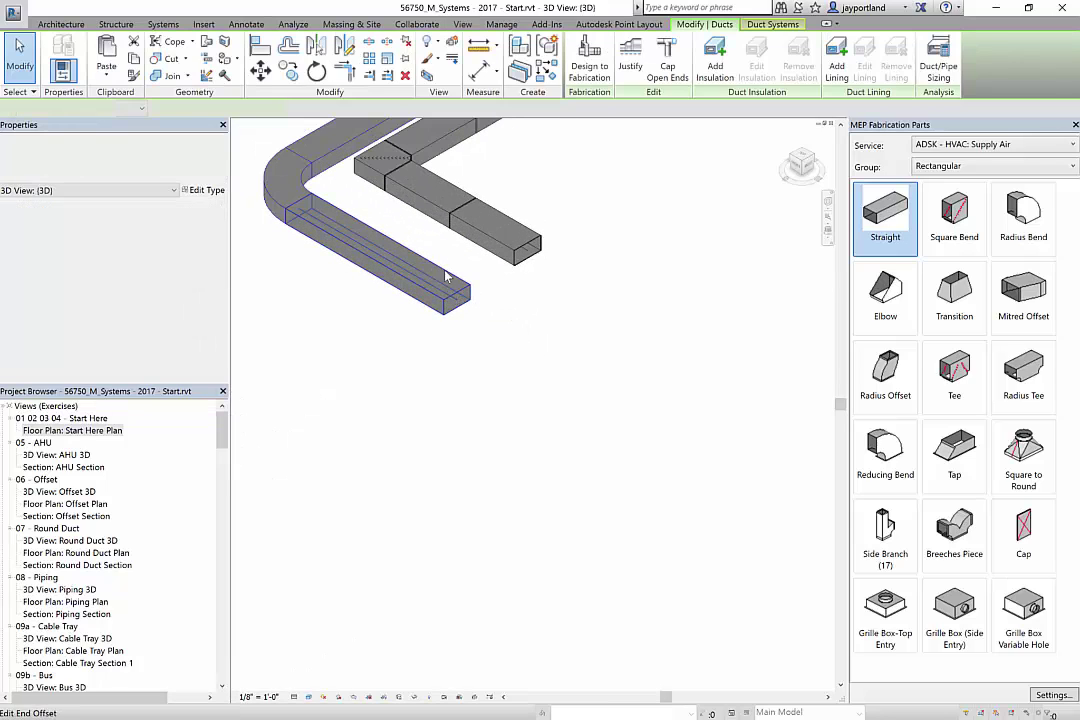
click(161, 24)
click(541, 357)
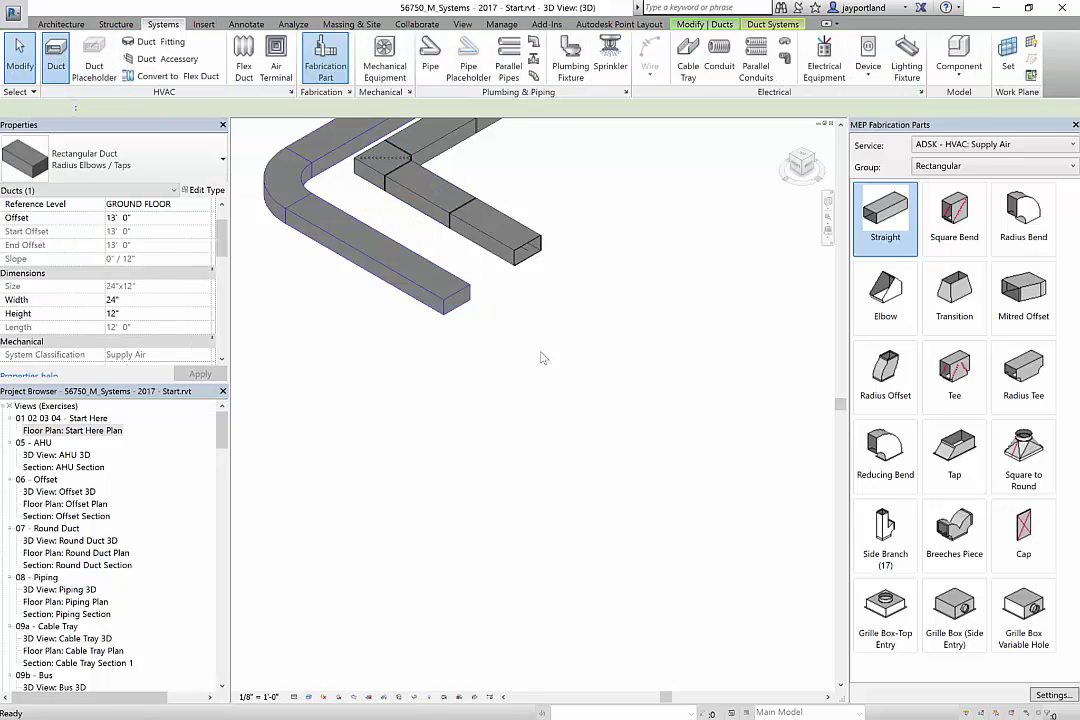
key(d)
key(t)
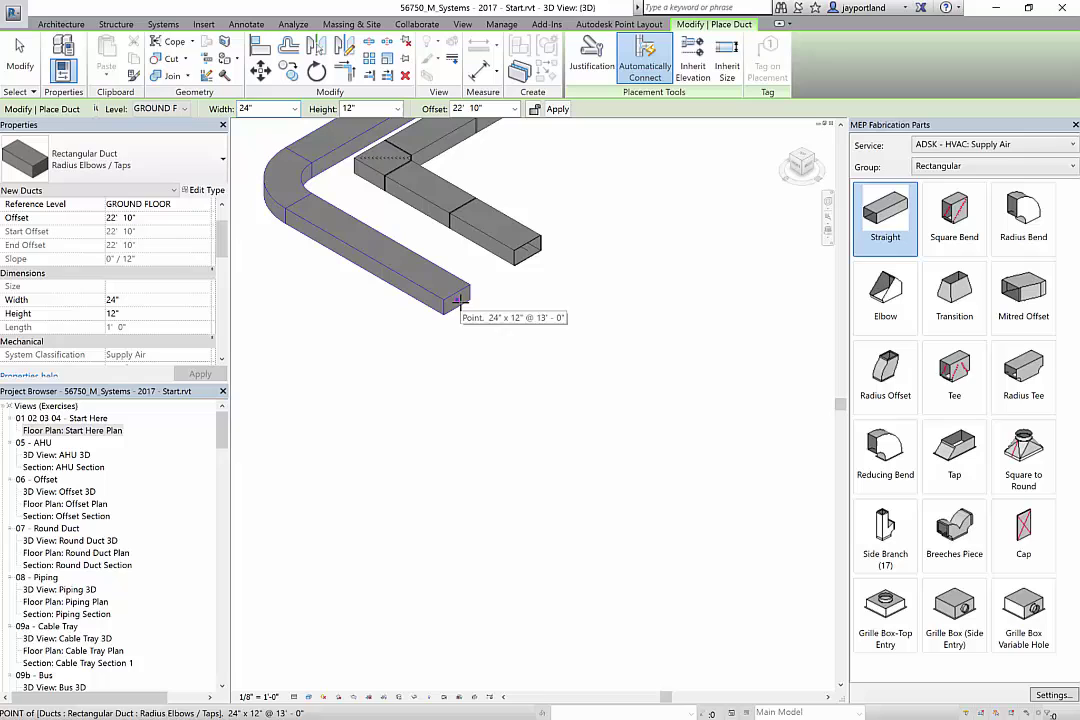
click(460, 300)
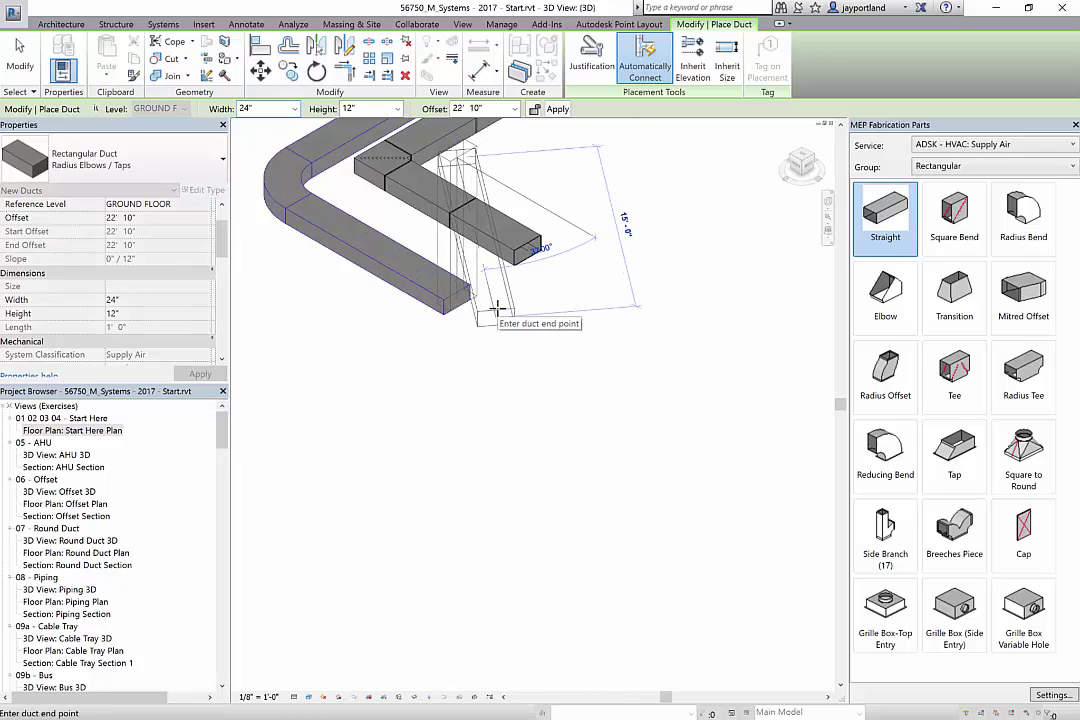
click(502, 109)
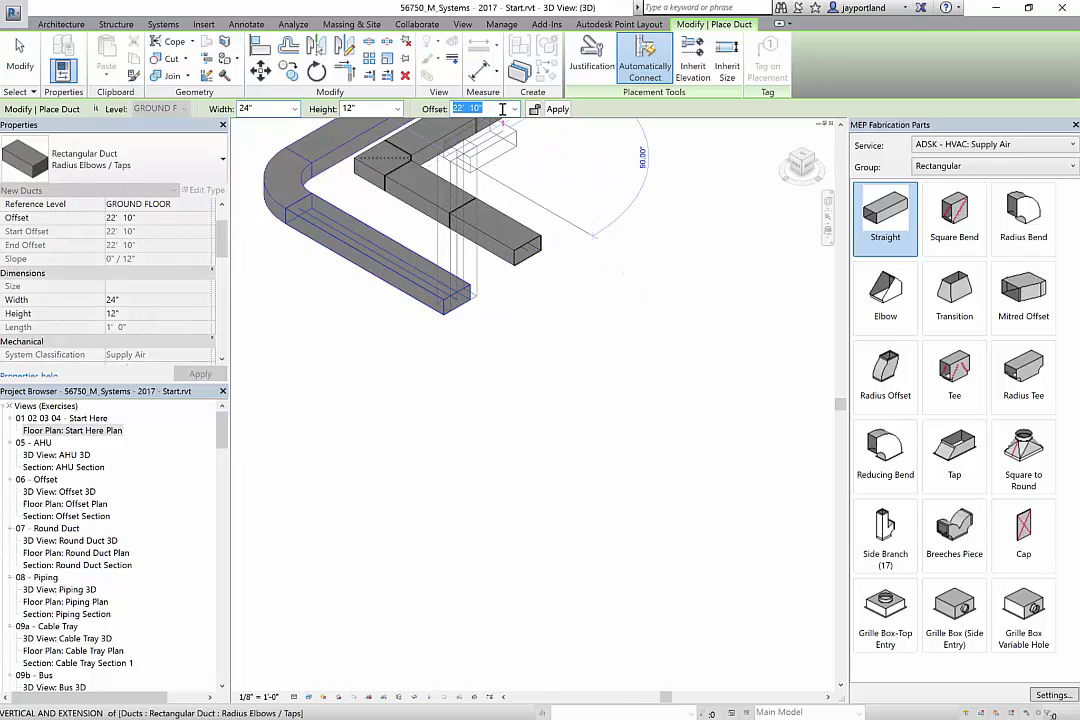
click(502, 109)
text(13')
key(Return)
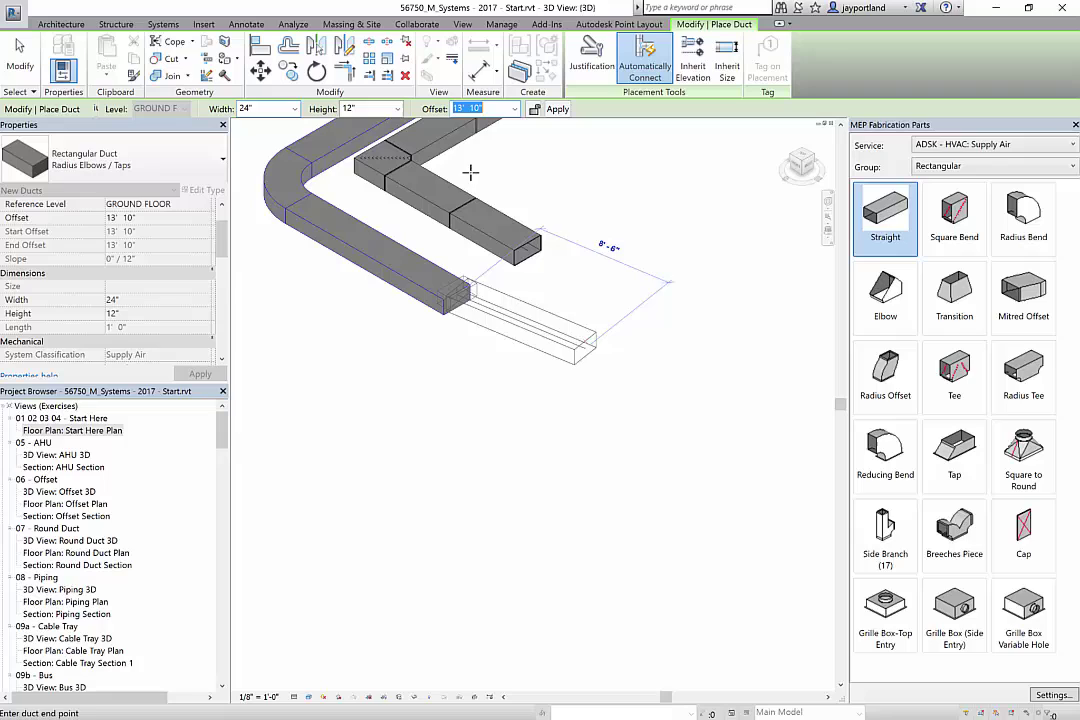
Set the new duct's offset to 13' 6" and extend it about 4' straight out from the run's end.
text(13' 1)
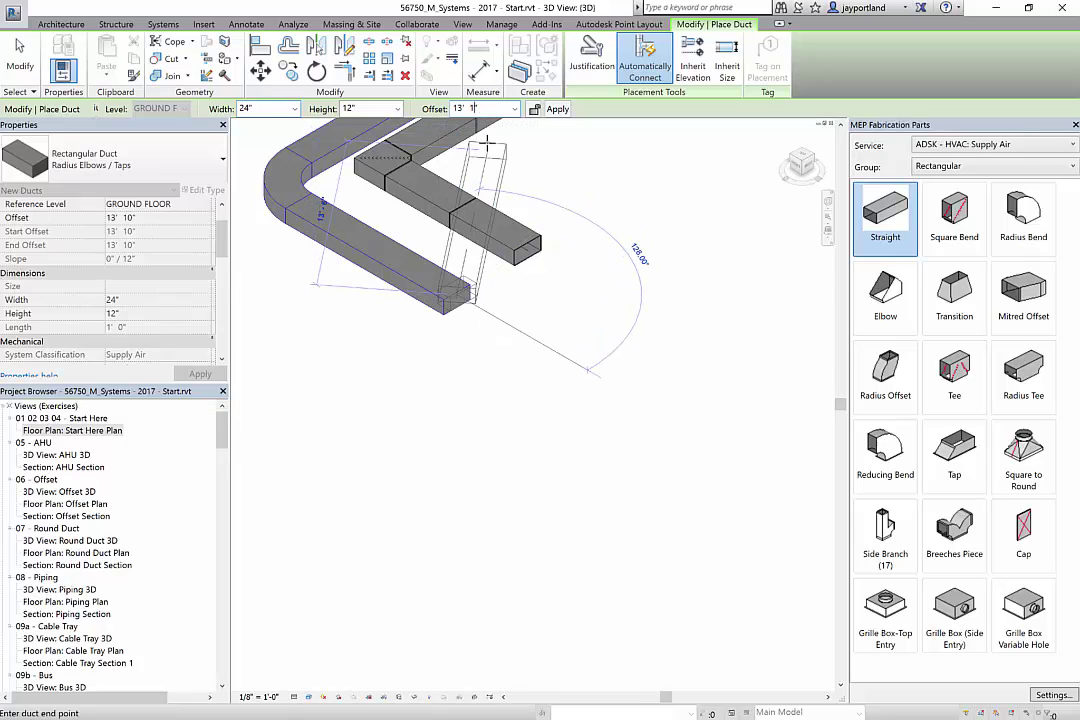
key(BackSpace)
text(6)
key(Return)
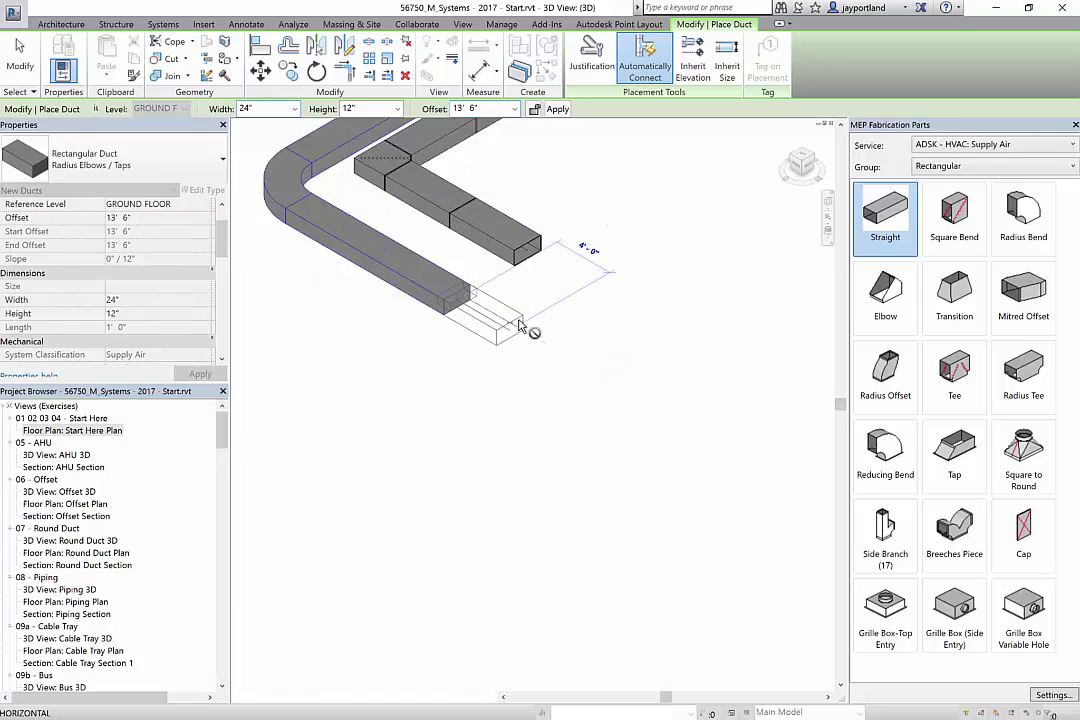
click(505, 318)
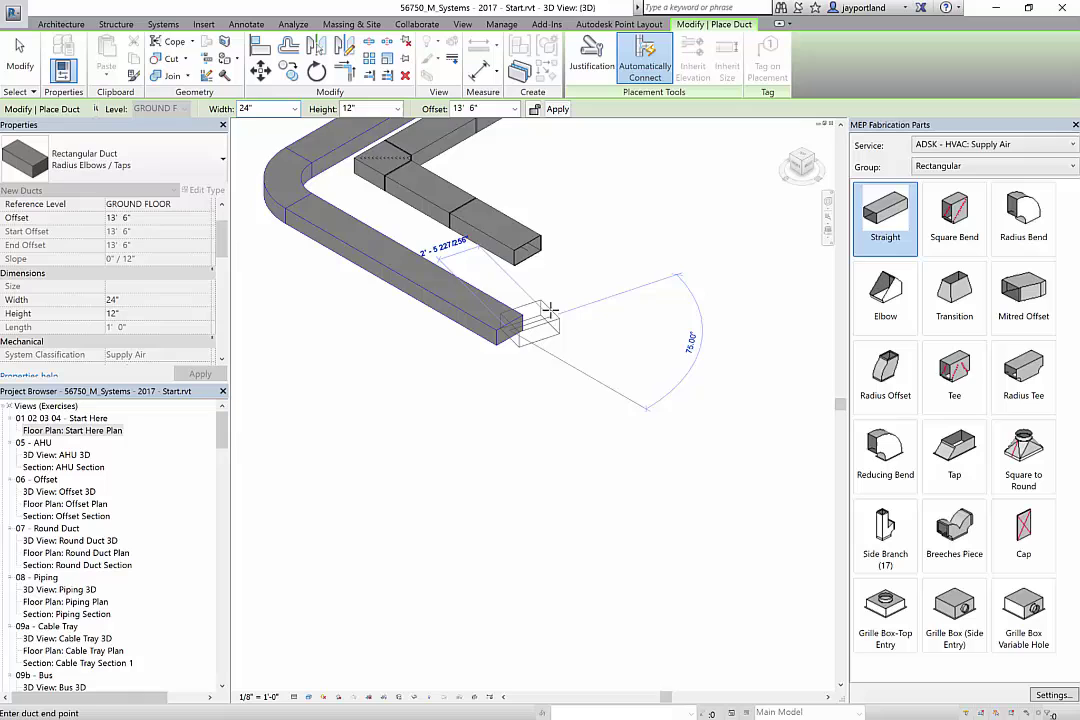
scroll(549, 311, up, 5)
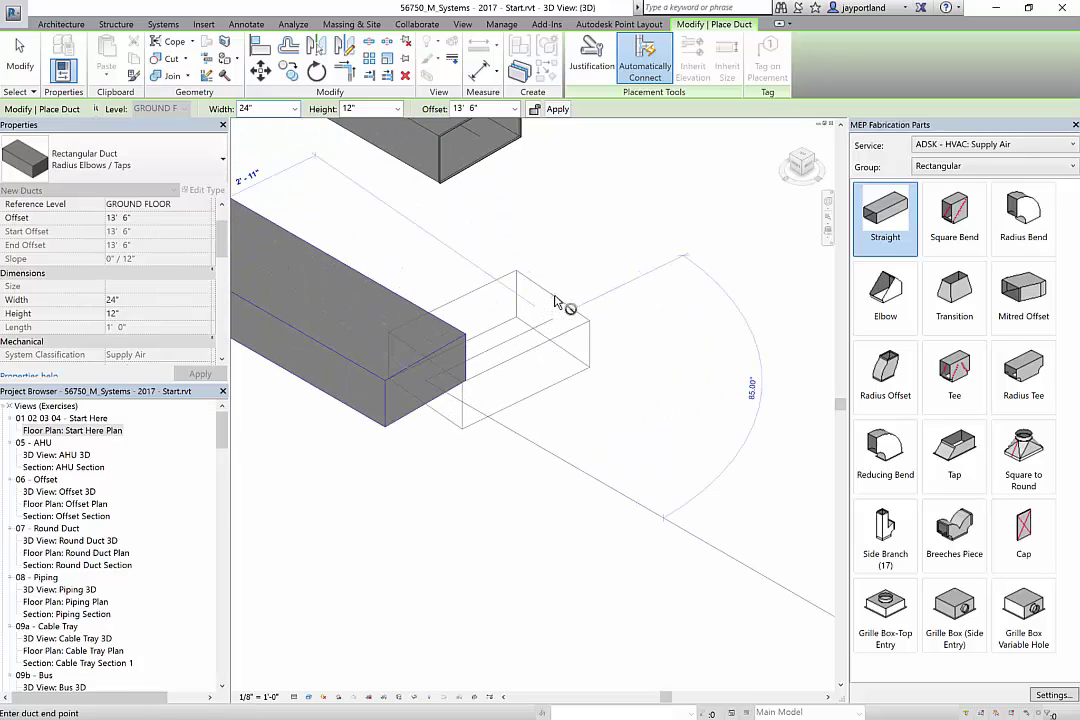
scroll(556, 302, up, 3)
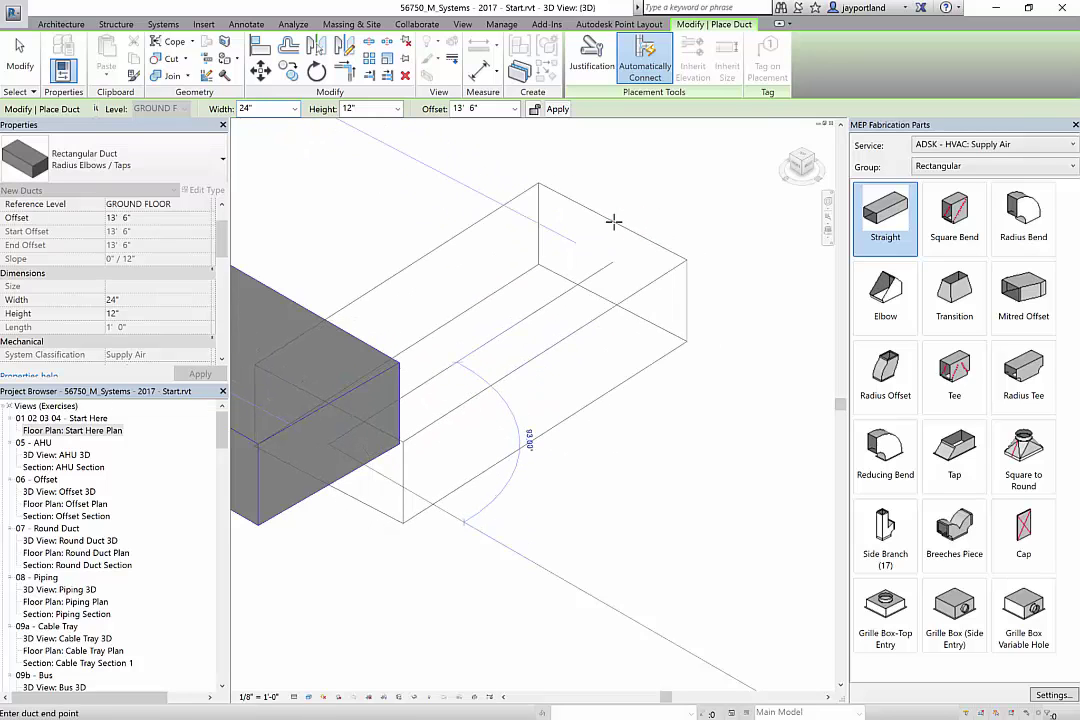
Abandon the unfinished 13' 6" duct segment at the end of the standard run and exit the Duct tool.
click(674, 382)
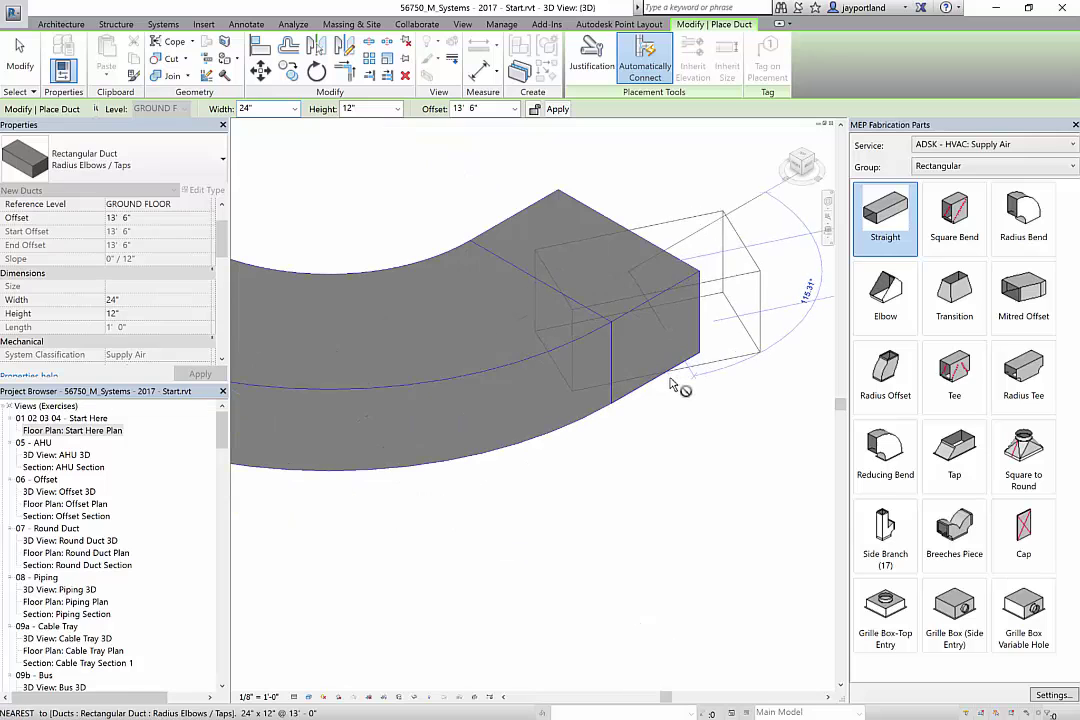
key(Escape)
key(Escape)
scroll(668, 434, down, 2)
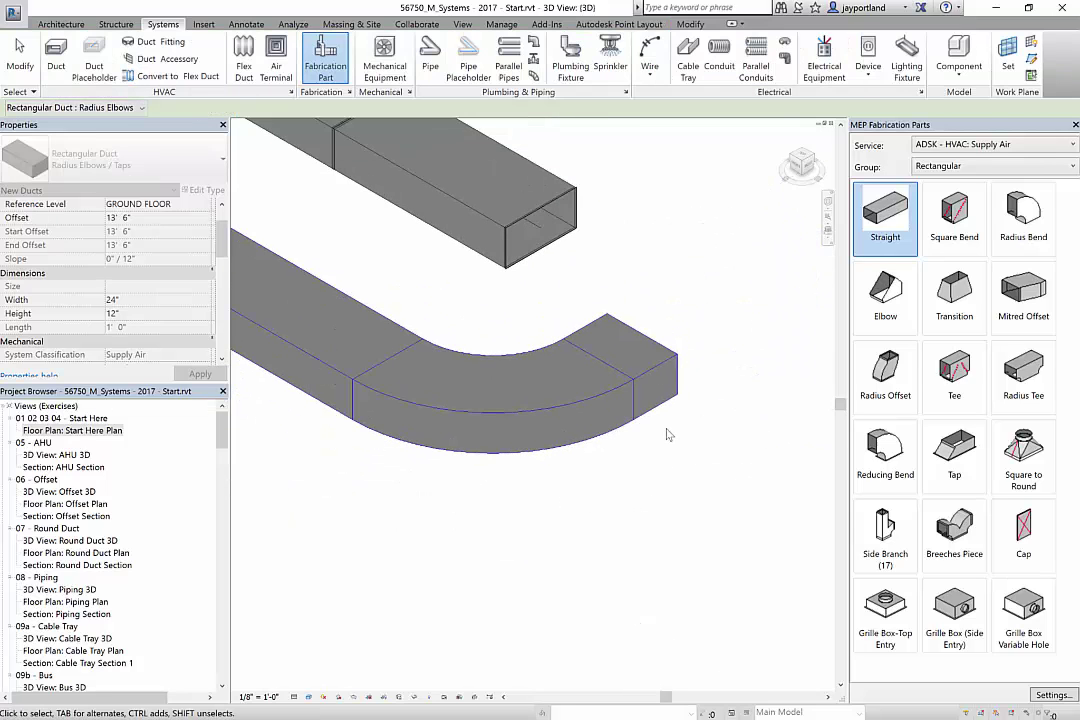
key(Escape)
scroll(668, 434, down, 3)
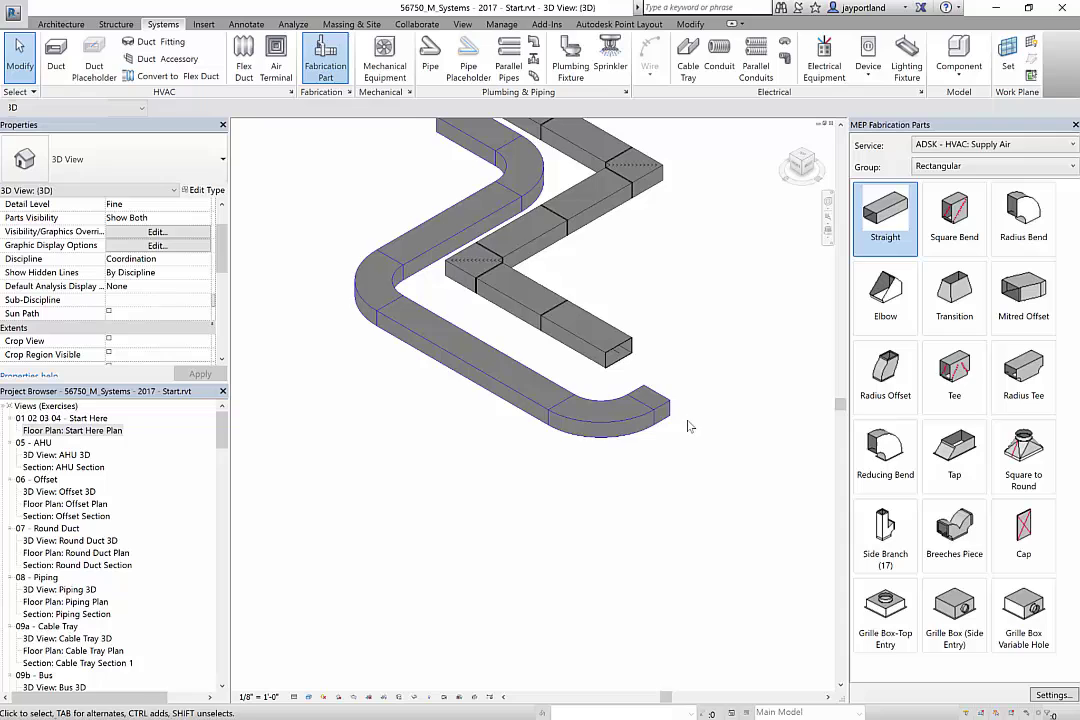
middle_drag(688, 427, 647, 478)
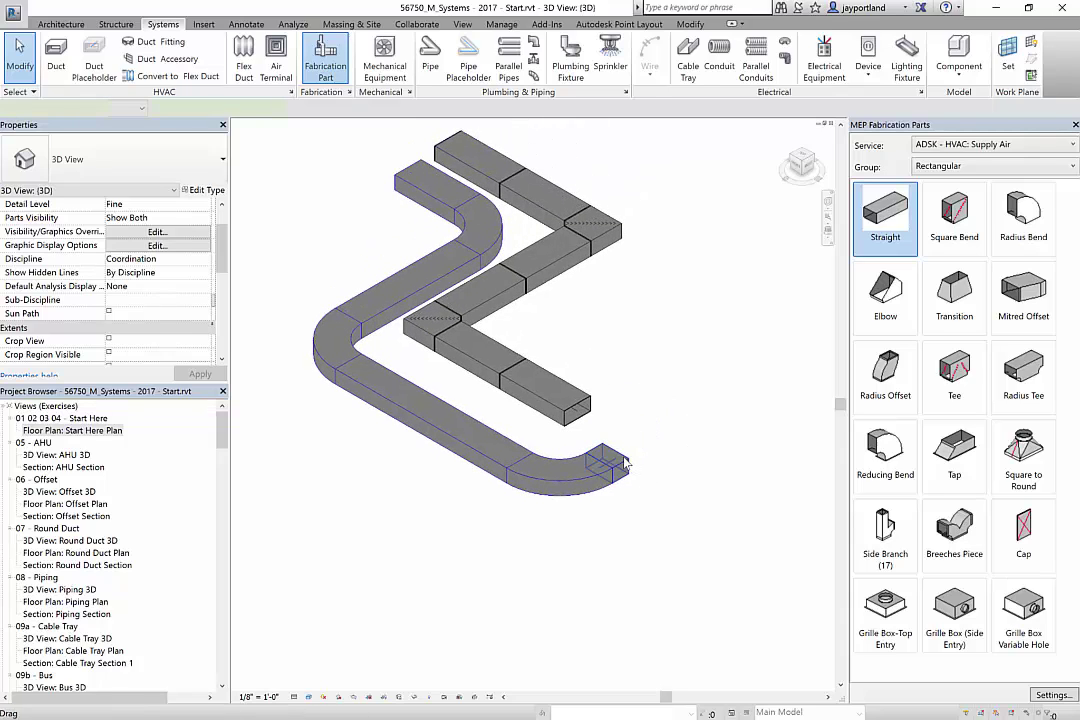
click(624, 462)
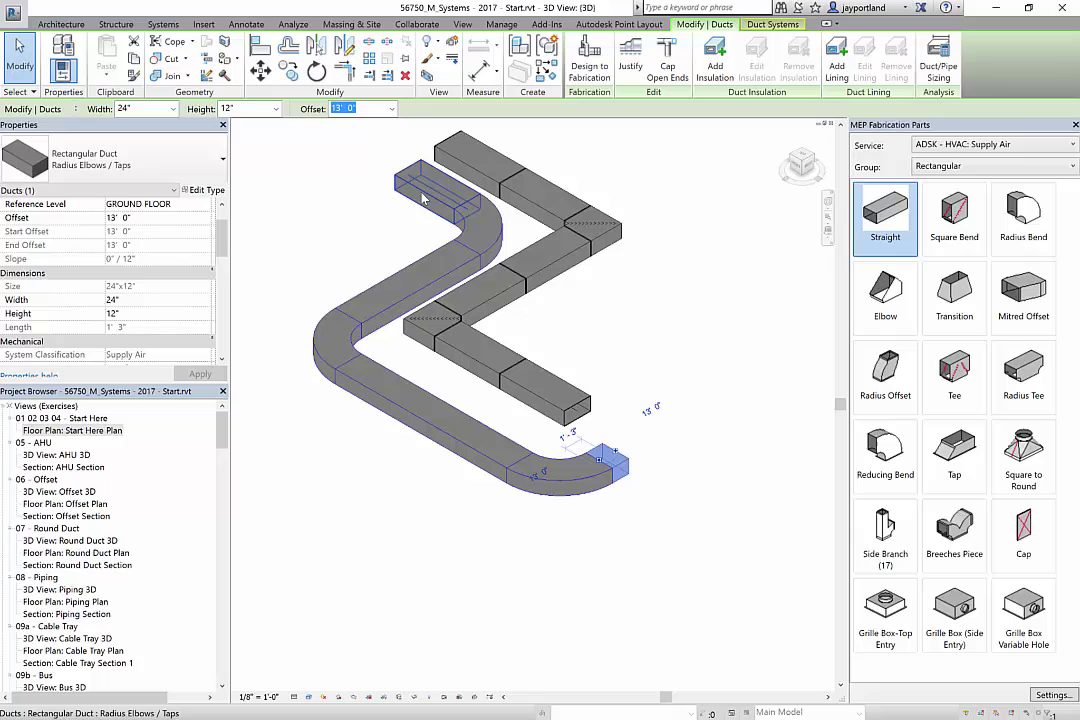
key(Tab)
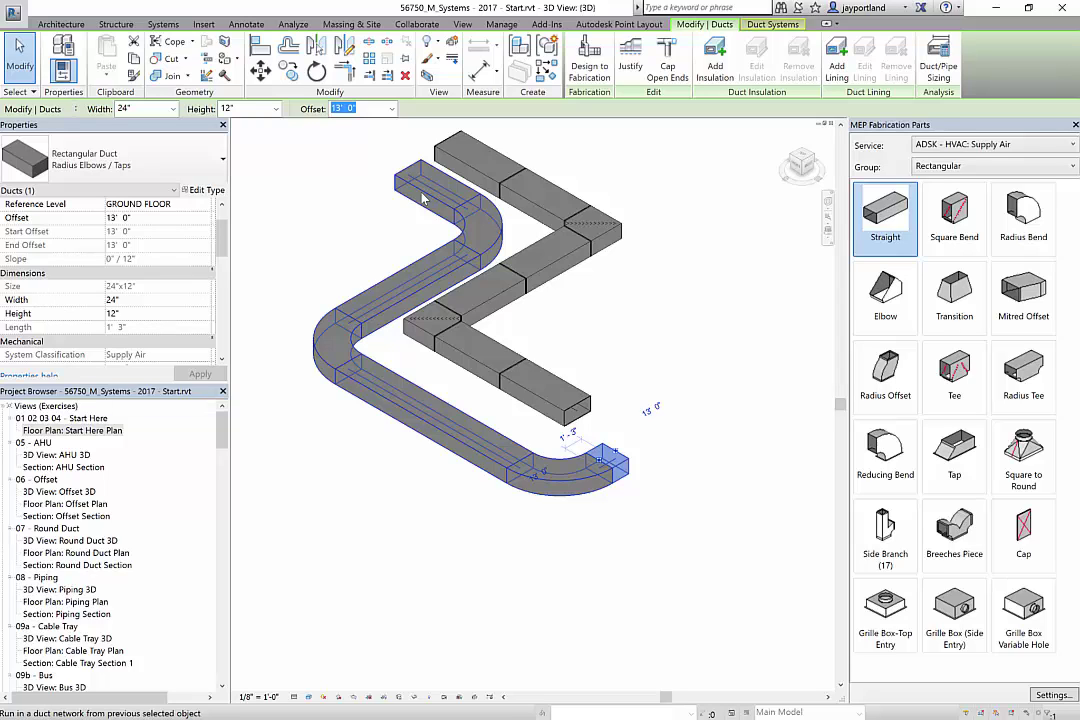
click(423, 198)
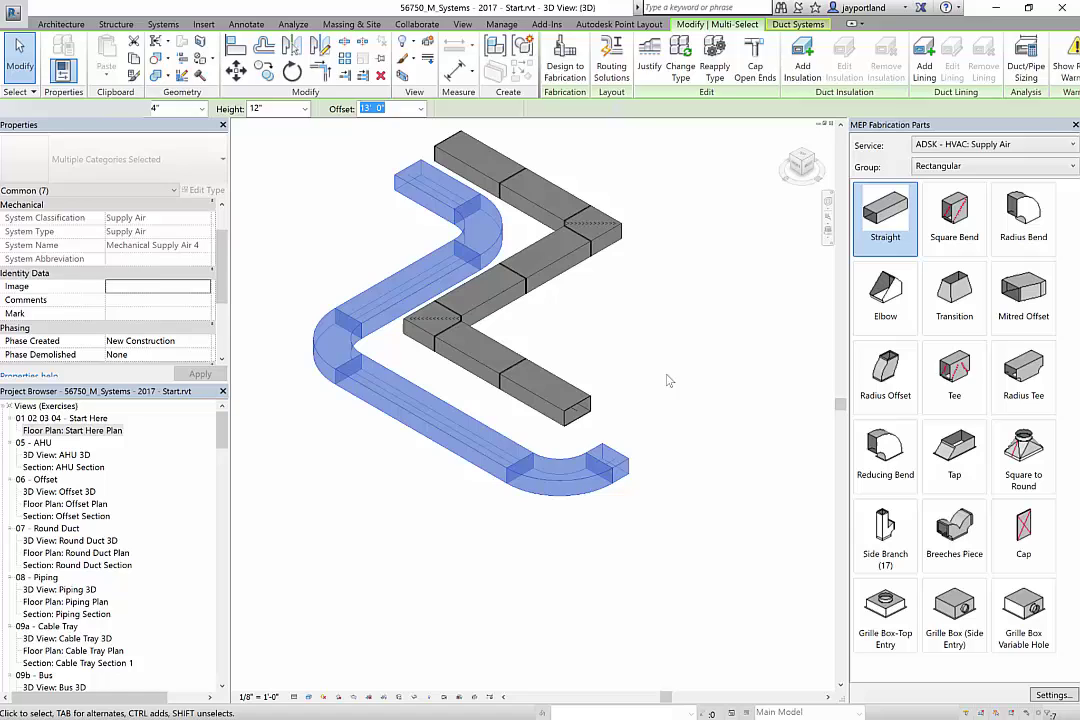
key(Escape)
Select the whole standard duct run from end to end and convert it to fabrication parts using the ADSK - HVAC: Supply Air service.
click(620, 475)
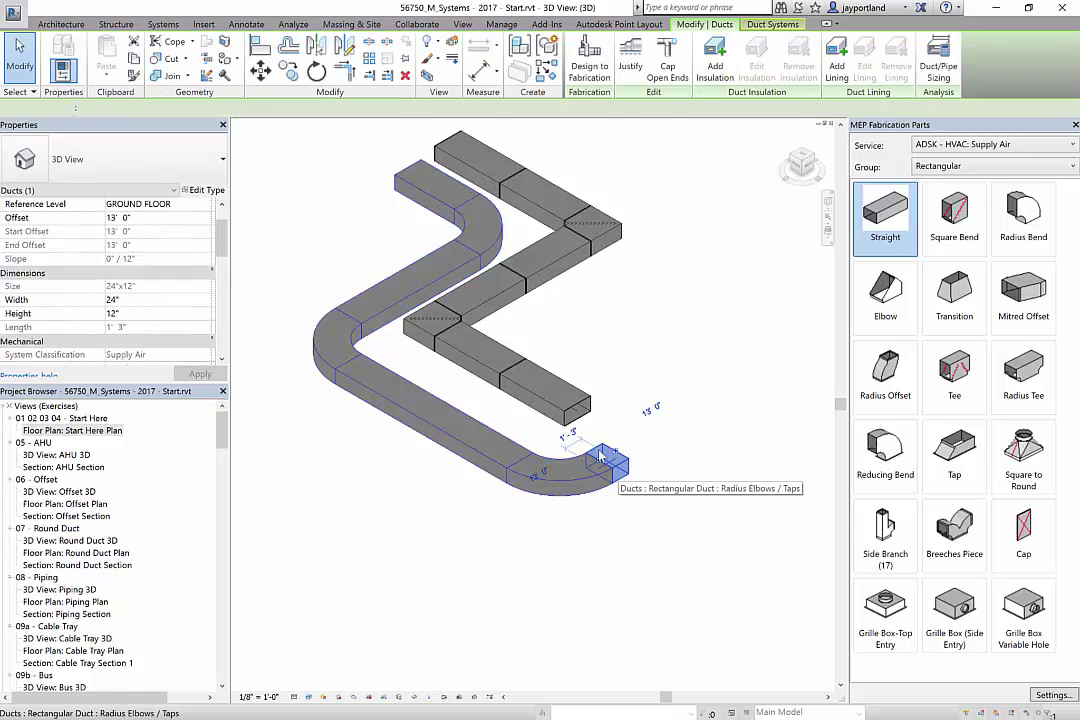
key(Tab)
click(436, 203)
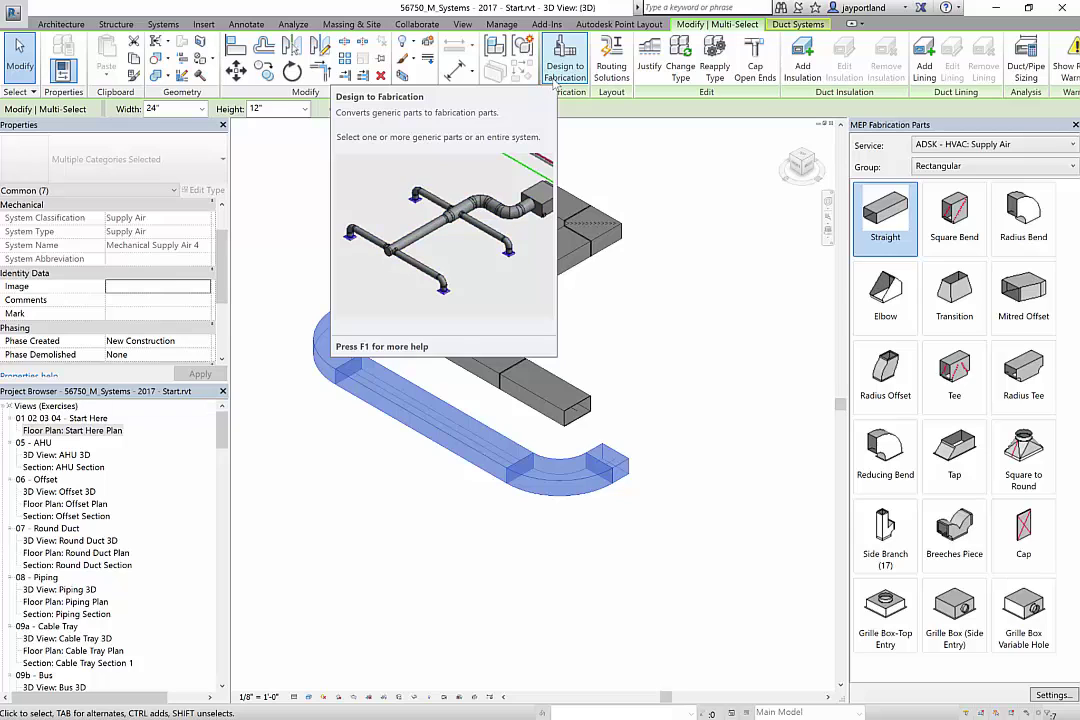
click(556, 82)
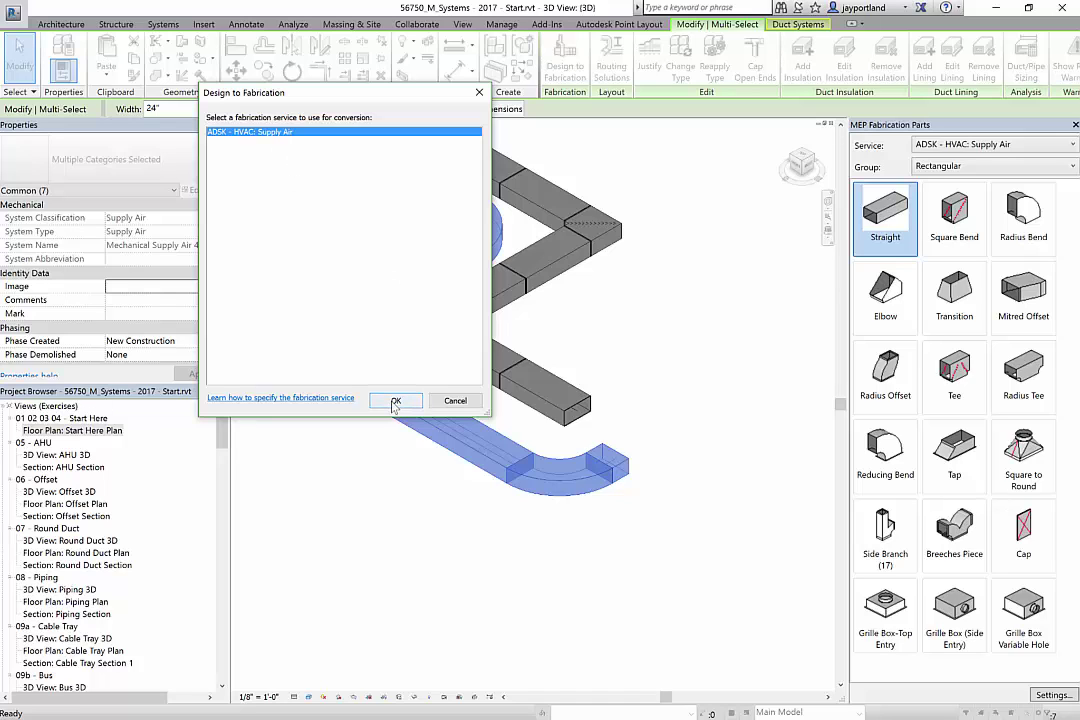
click(395, 402)
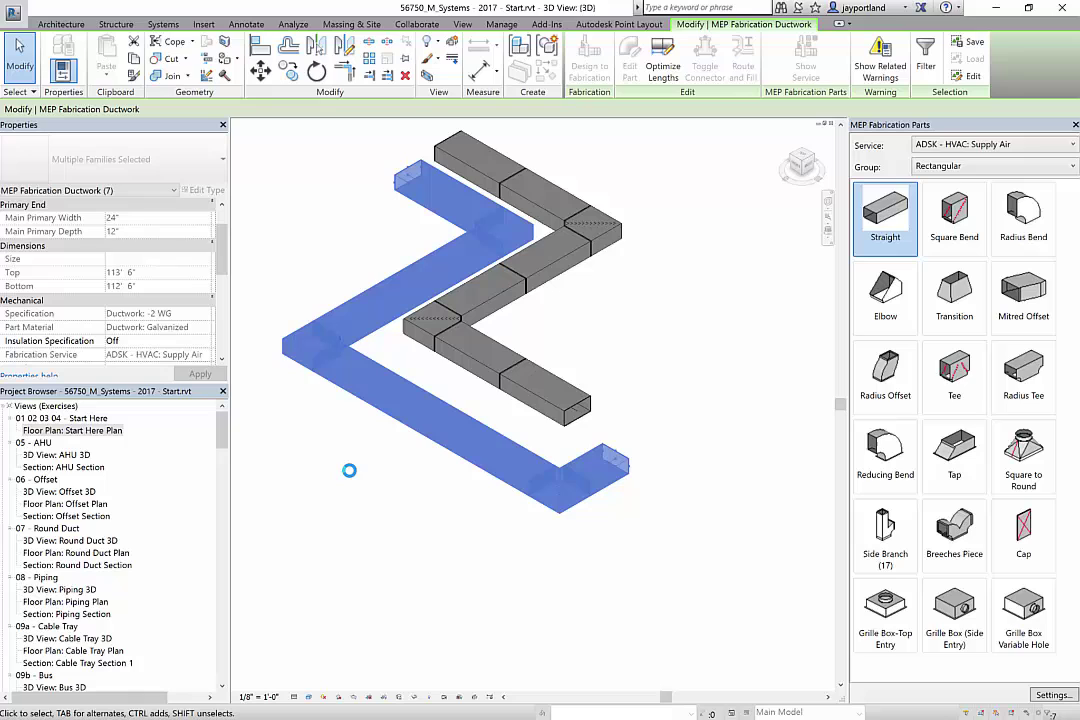
click(380, 495)
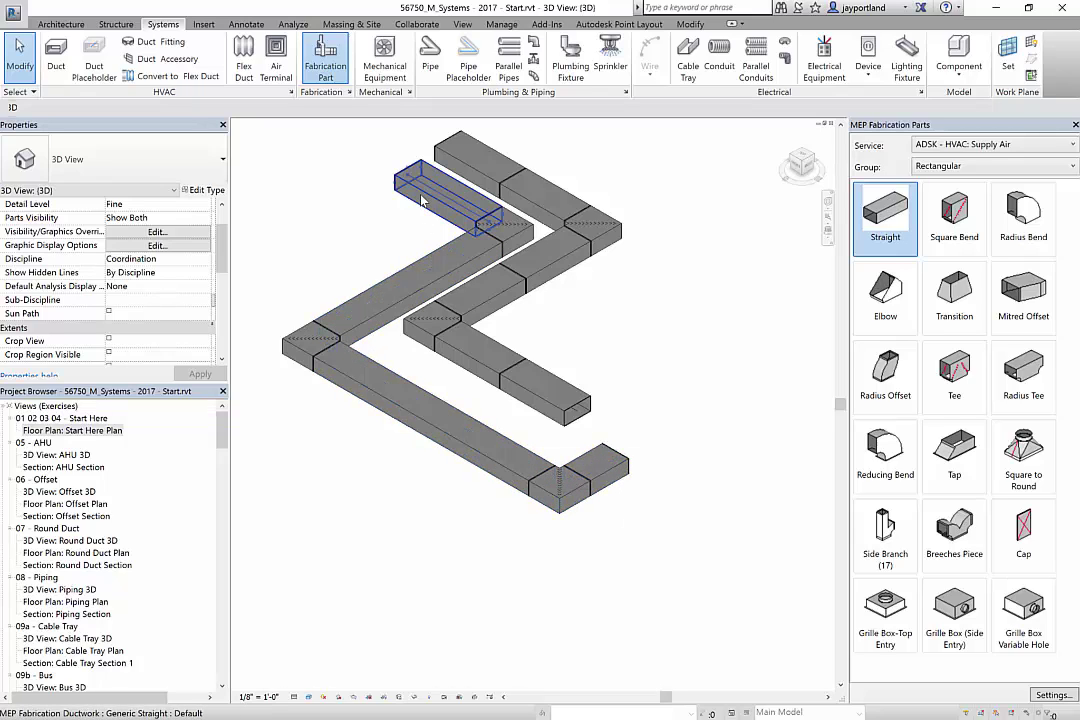
Select the entire converted fabrication run from end to end and optimize the lengths of its straight parts.
click(408, 303)
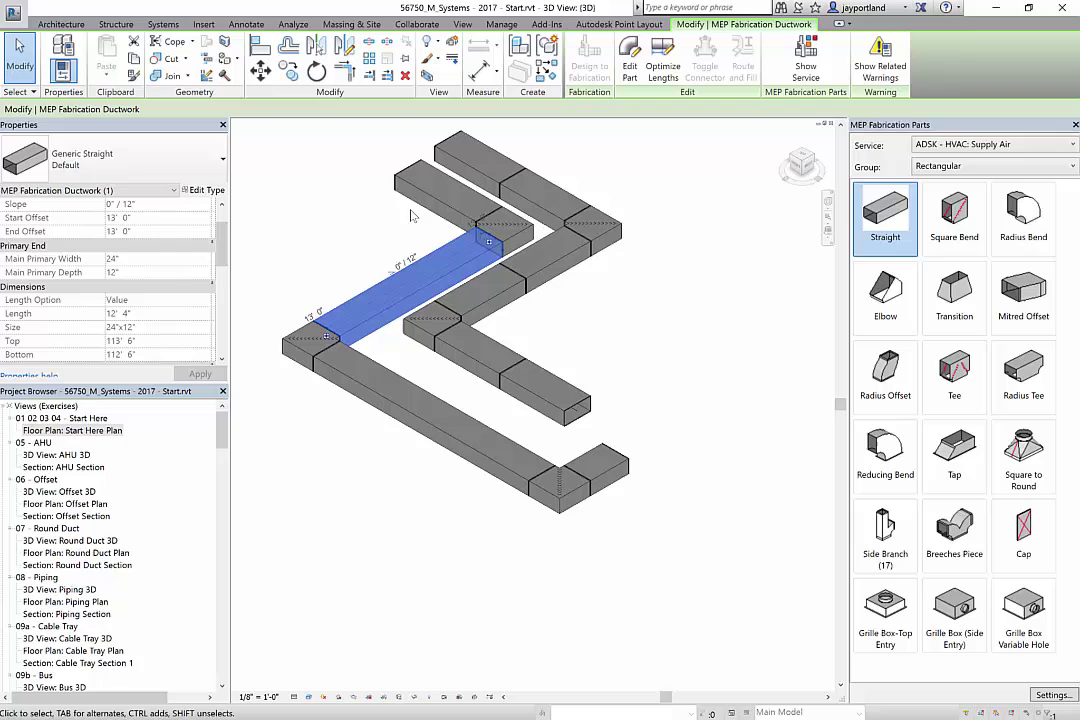
click(402, 178)
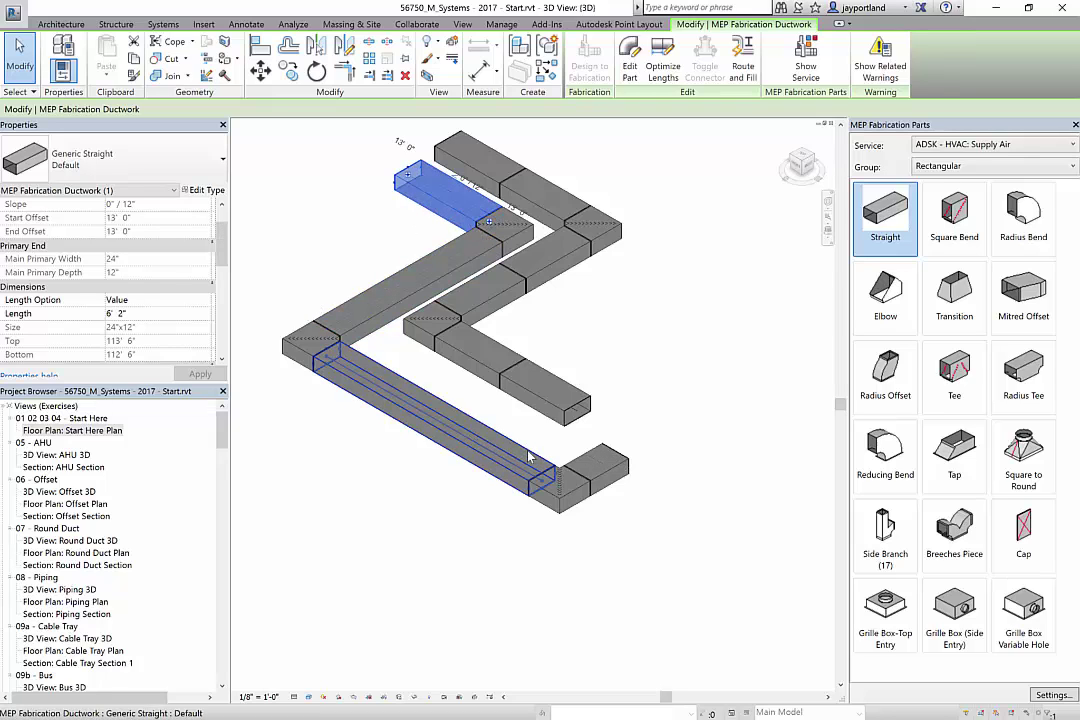
key(Tab)
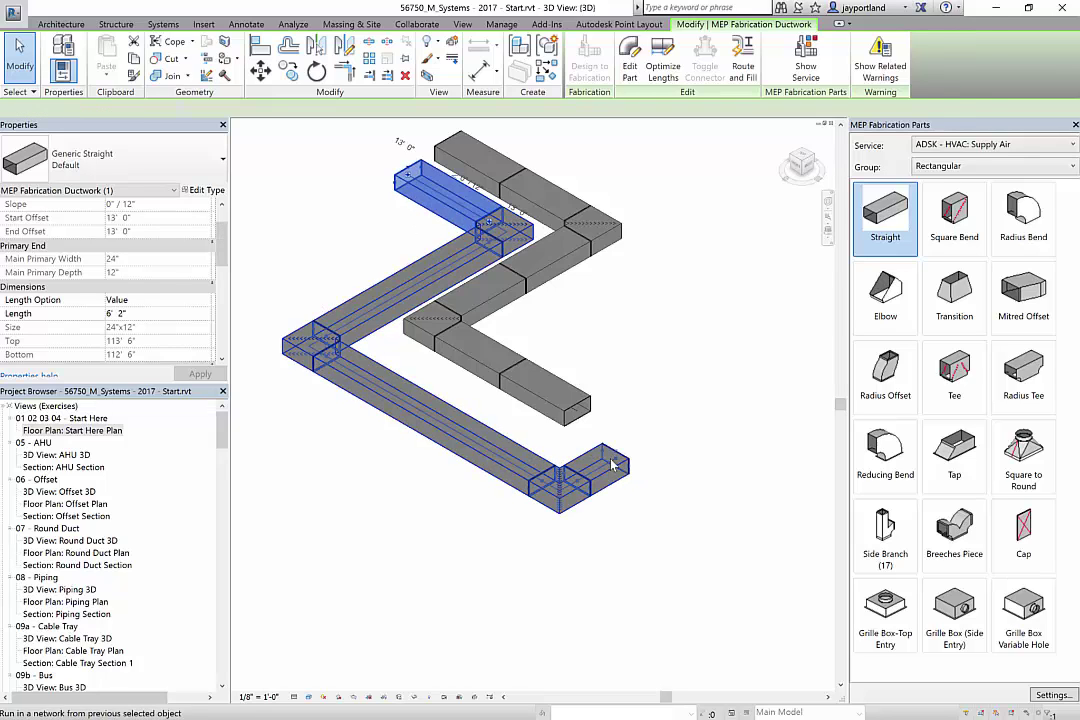
click(612, 463)
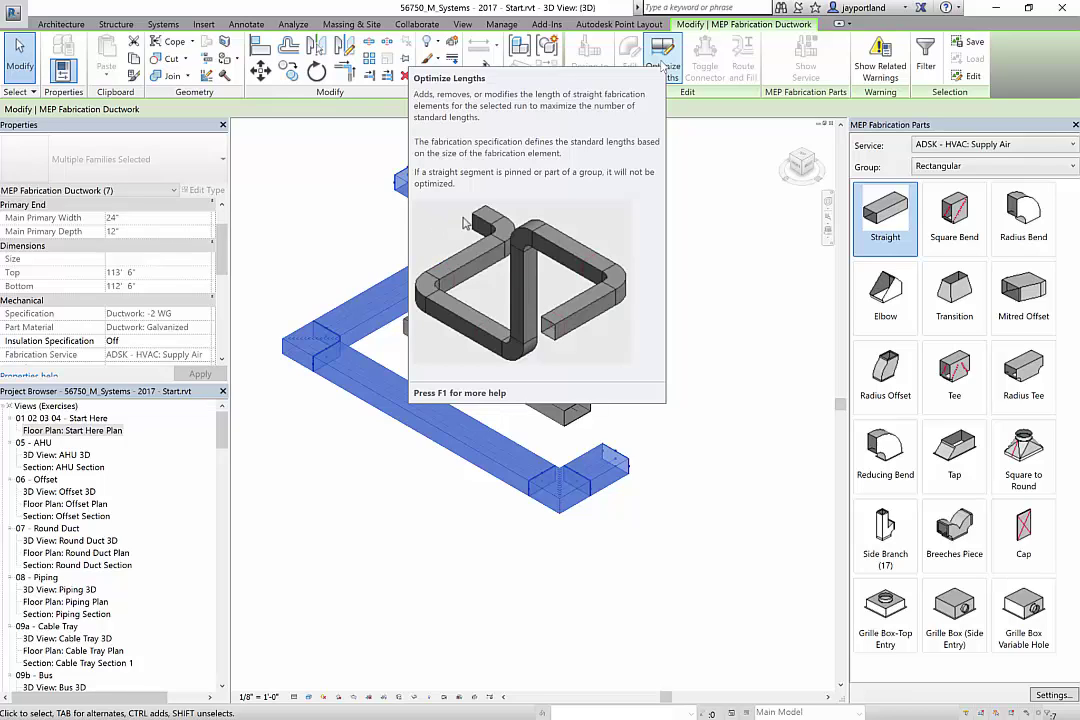
click(661, 66)
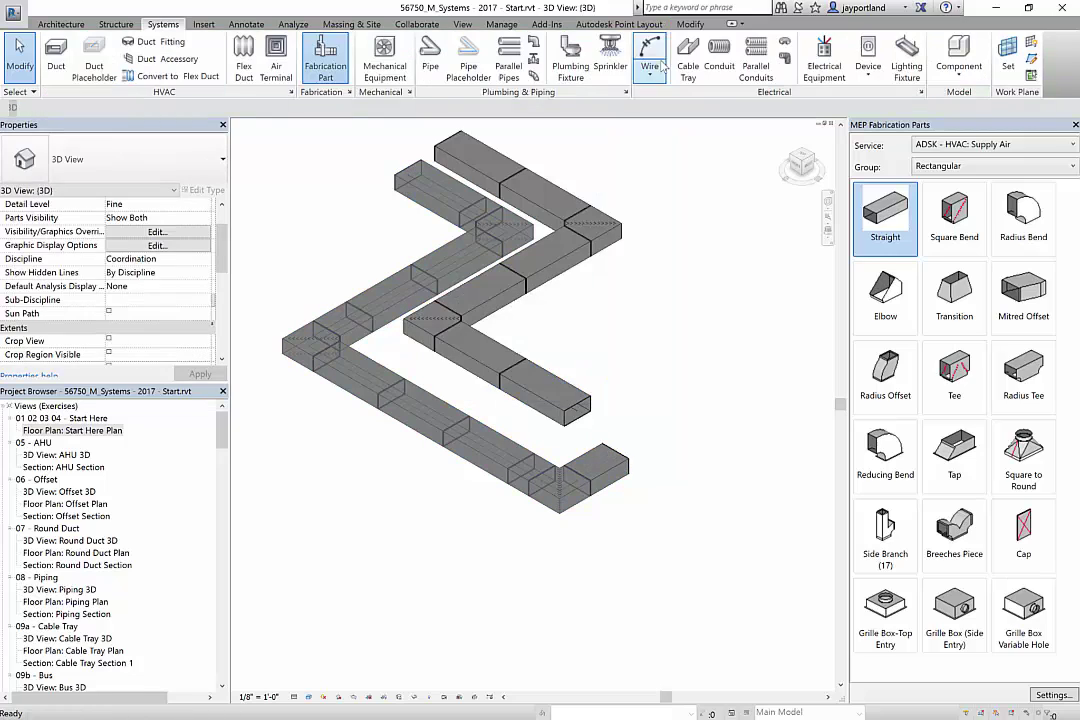